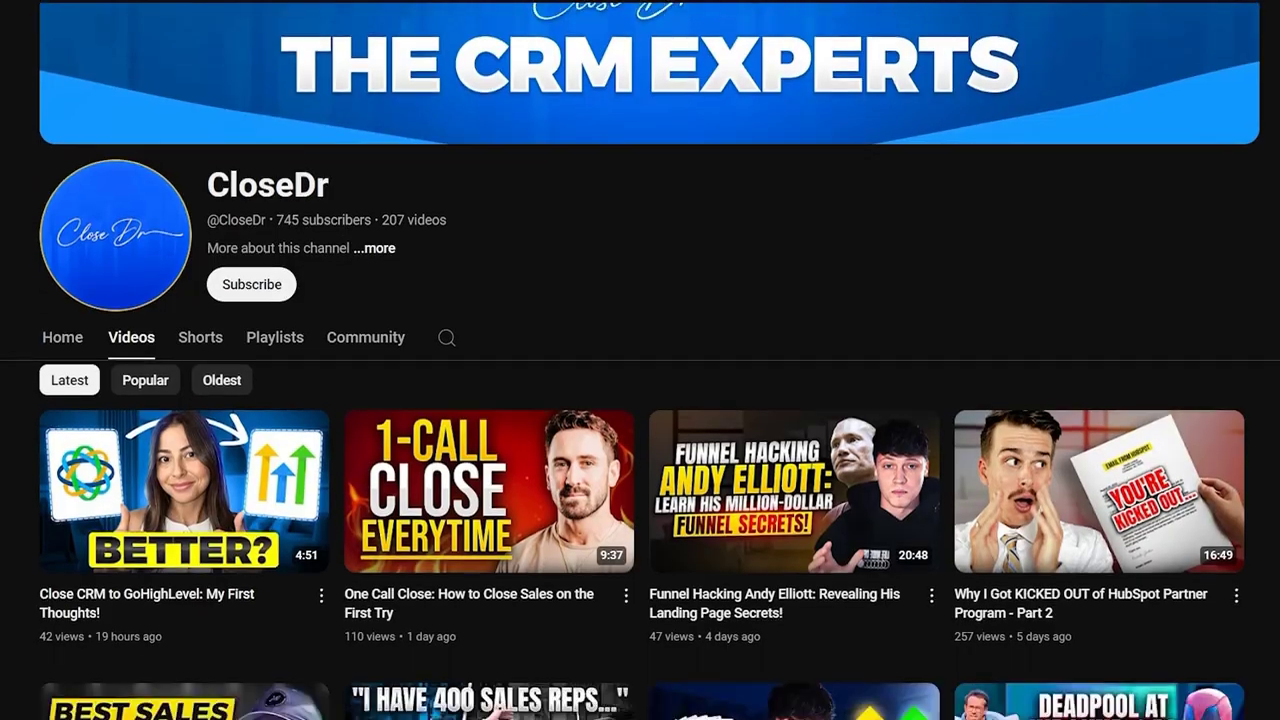
# - Scroll through the Forms list to review saved forms like Onboarding Form and Skool Unlock Form
pyautogui.scroll(-5, 640, 400)
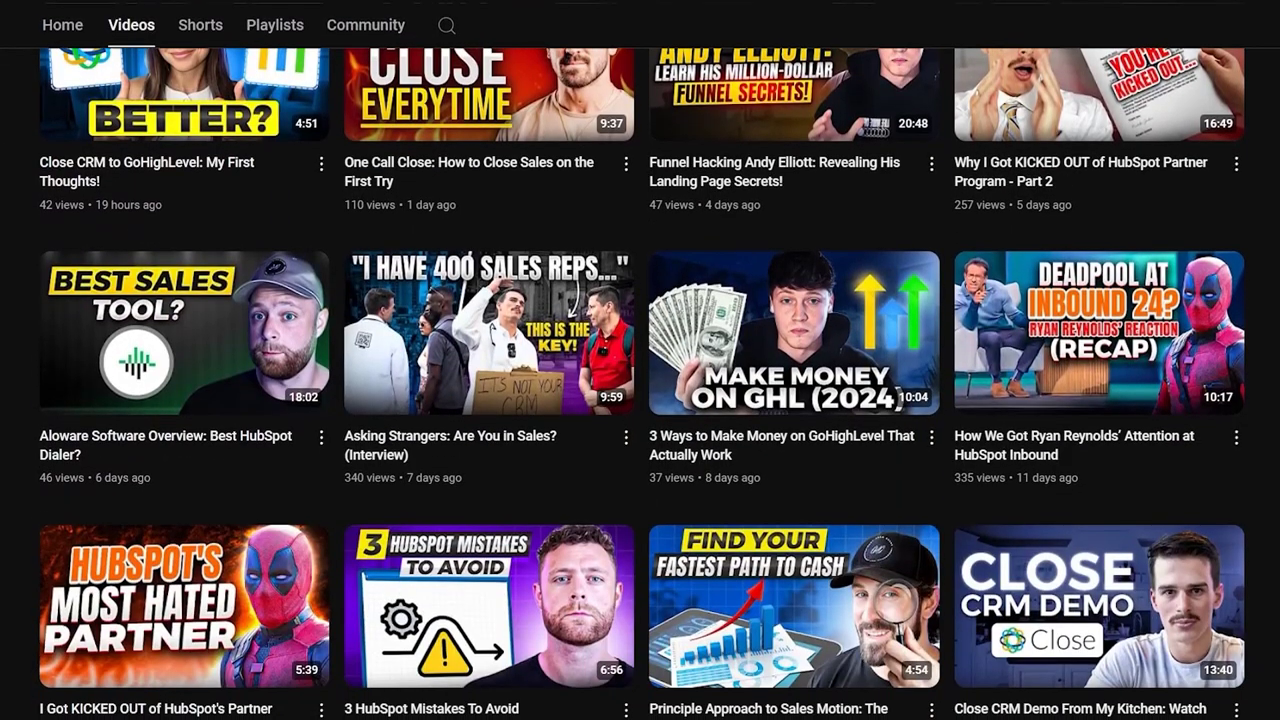
pyautogui.scroll(-3, 640, 400)
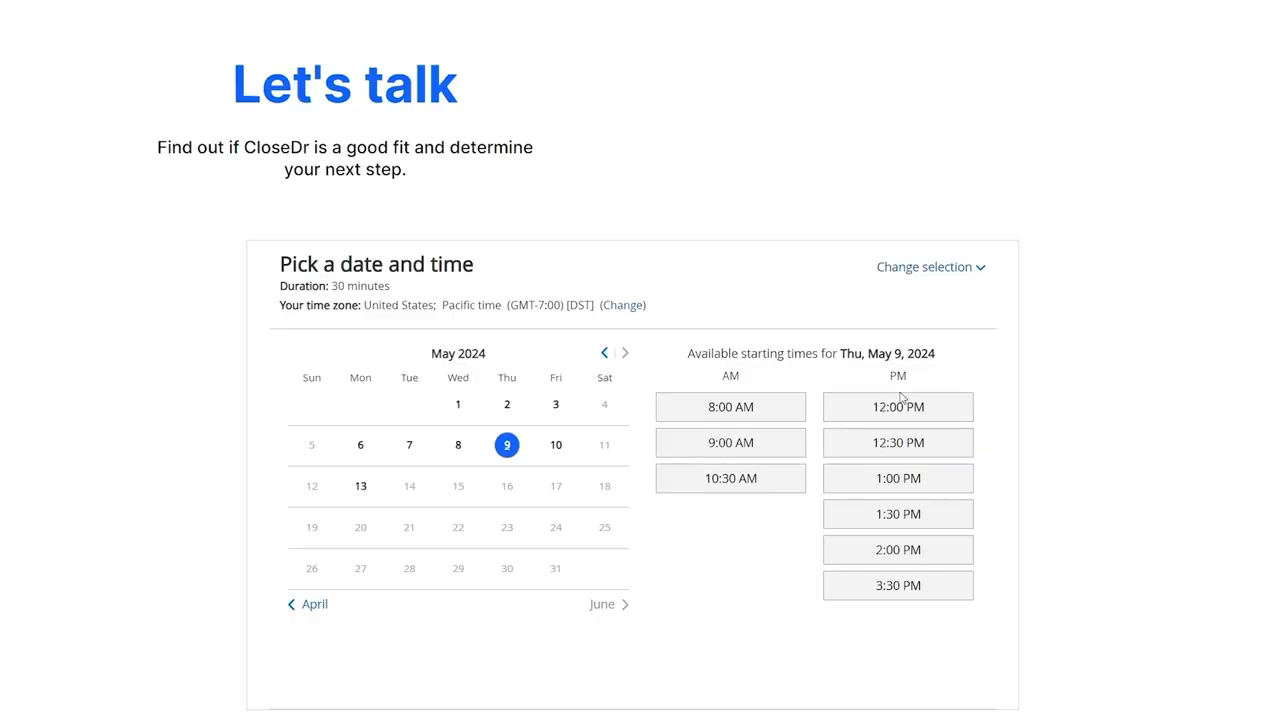
pyautogui.scroll(-7, 640, 360)
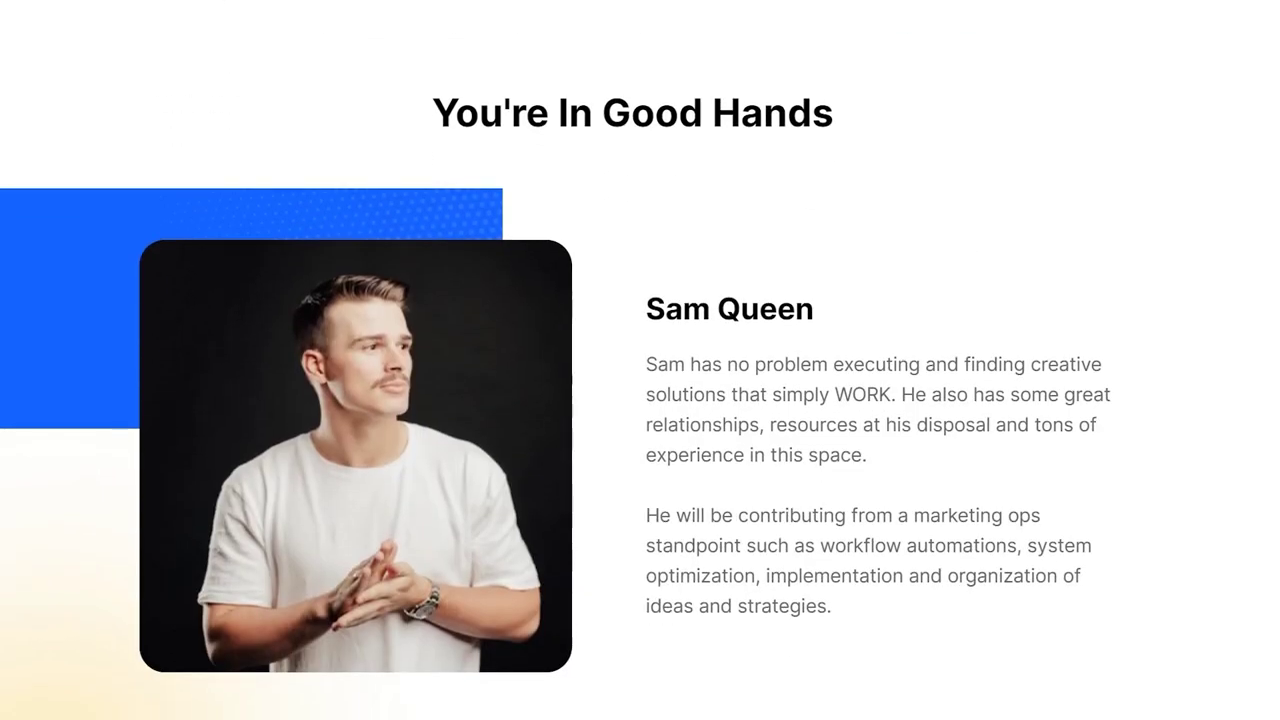
pyautogui.scroll(-6, 640, 360)
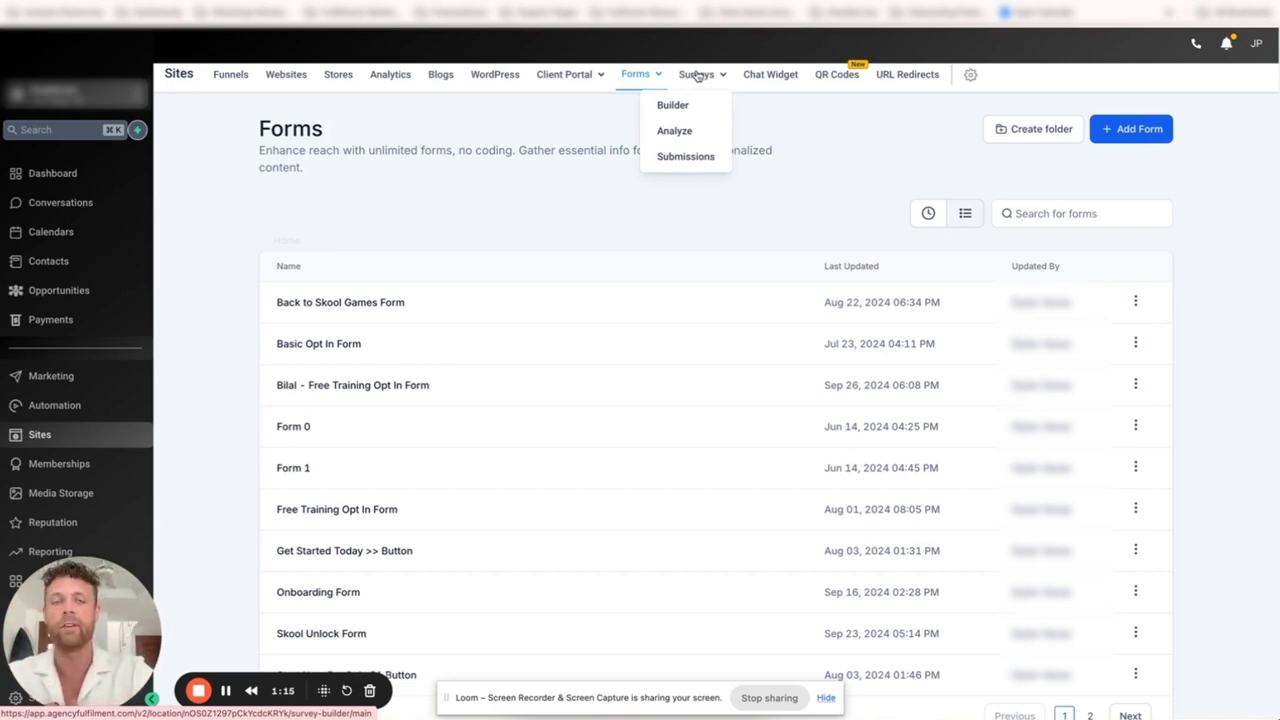
# - Open 'Inner Circle - Qualification Survey v2 (CD)' from the surveys list in the builder
pyautogui.click(686, 106)
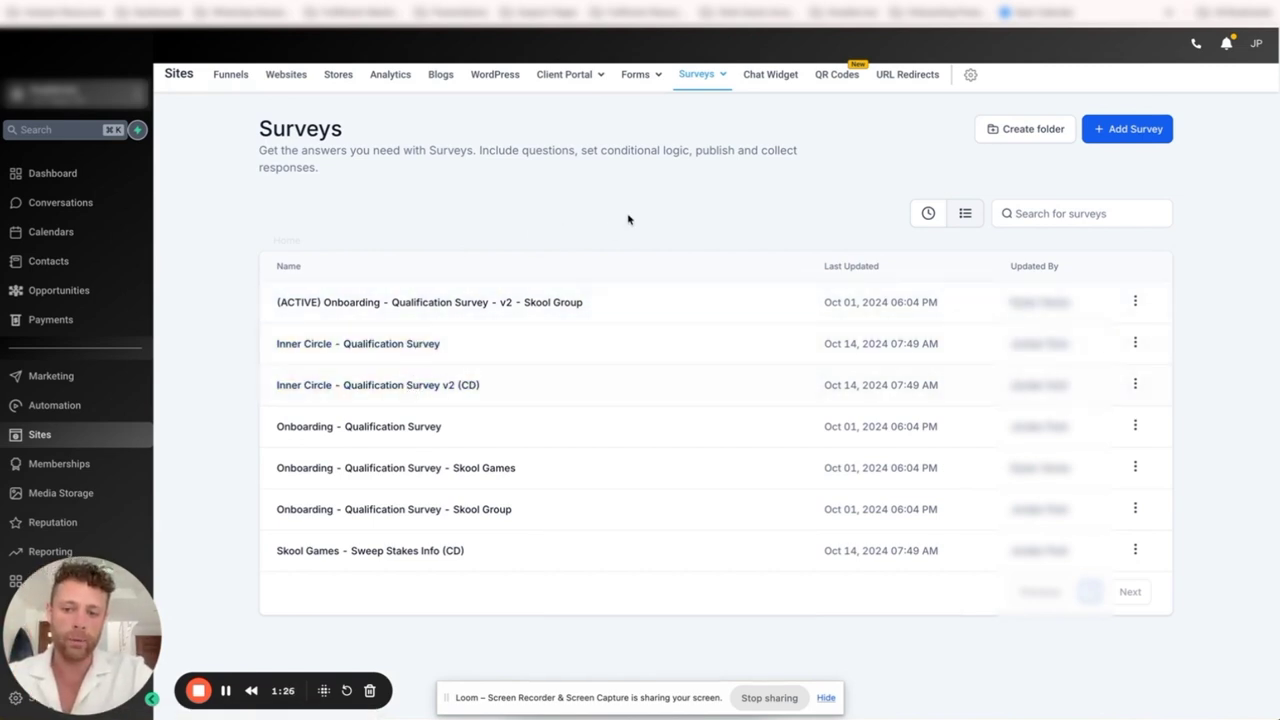
pyautogui.click(476, 381)
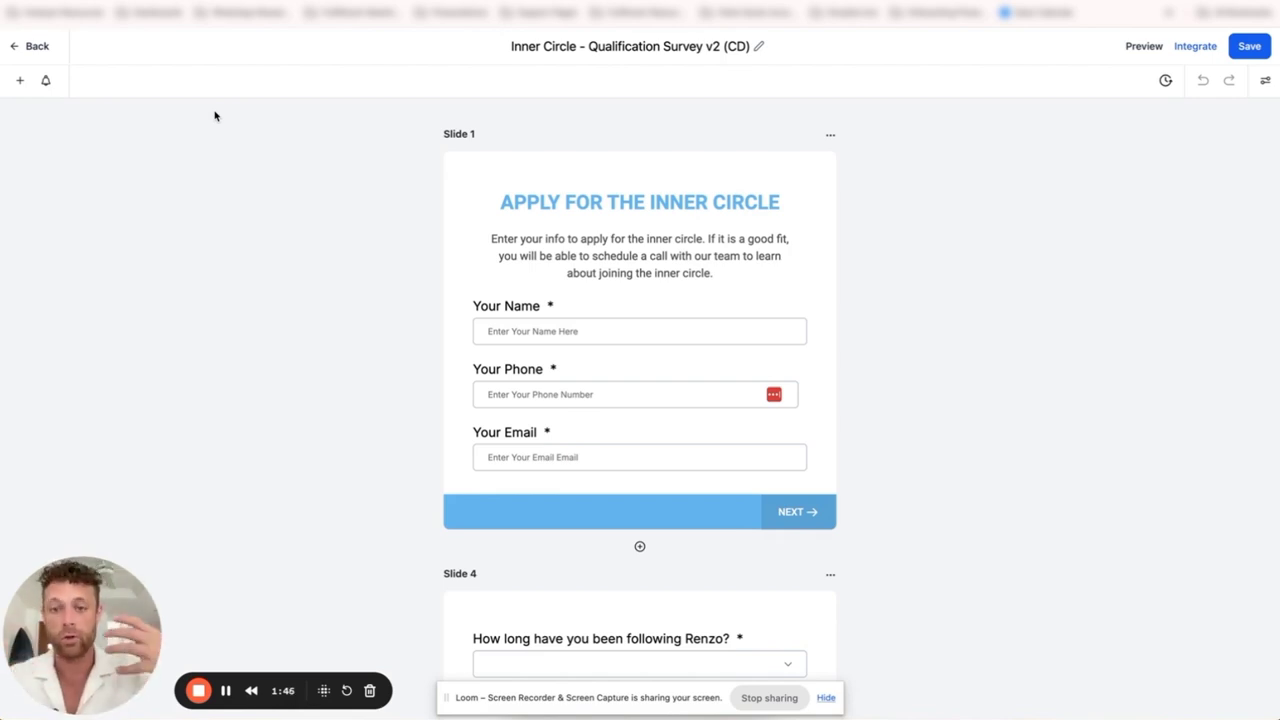
pyautogui.click(714, 216)
pyautogui.click(600, 170)
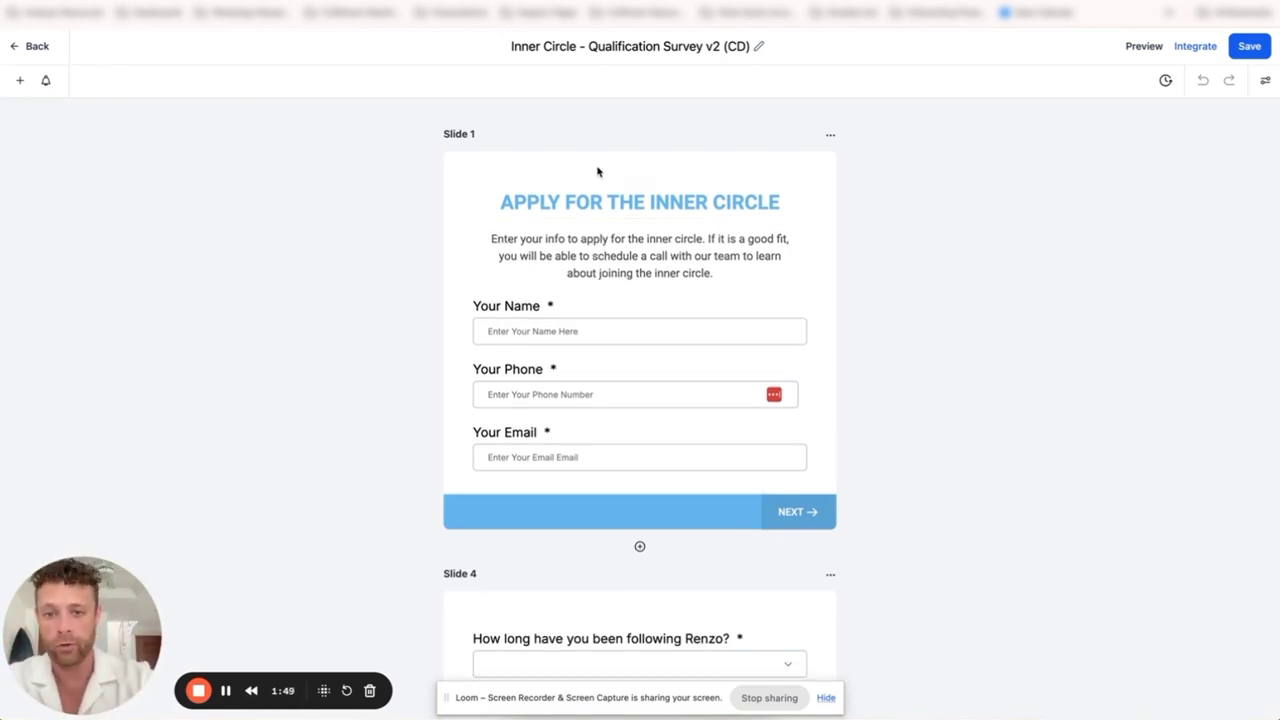
pyautogui.click(566, 232)
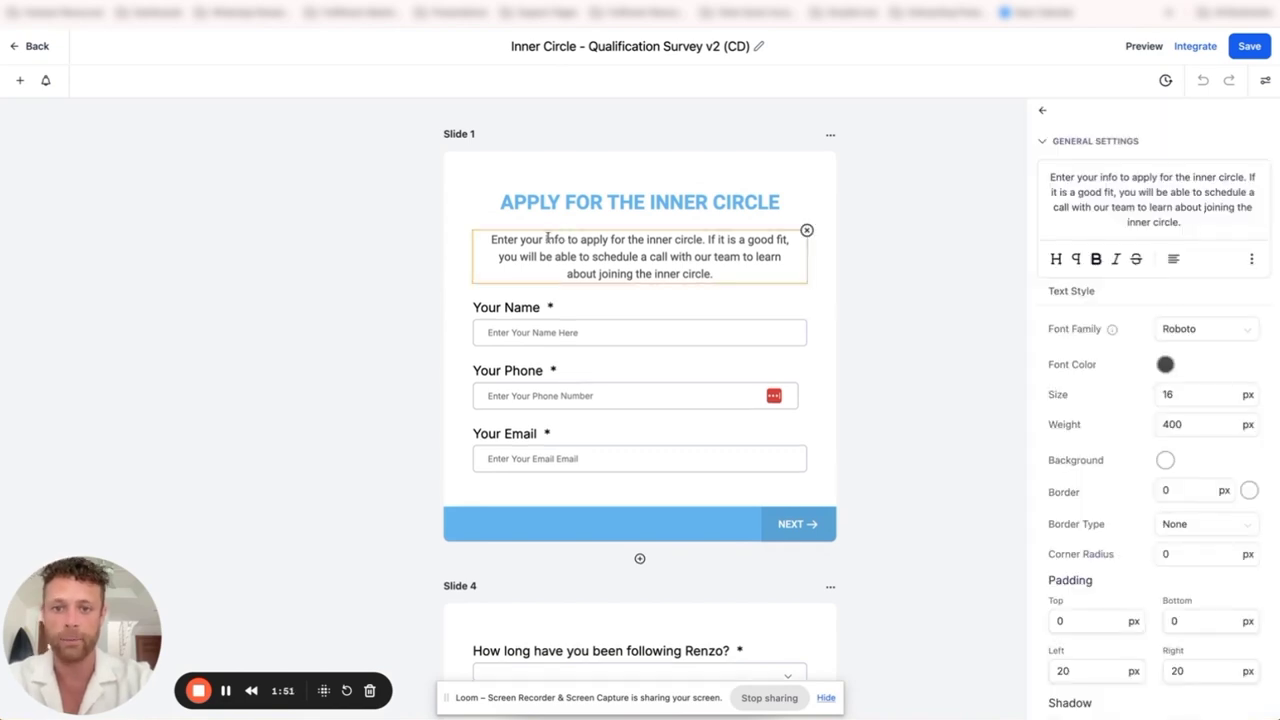
pyautogui.click(642, 205)
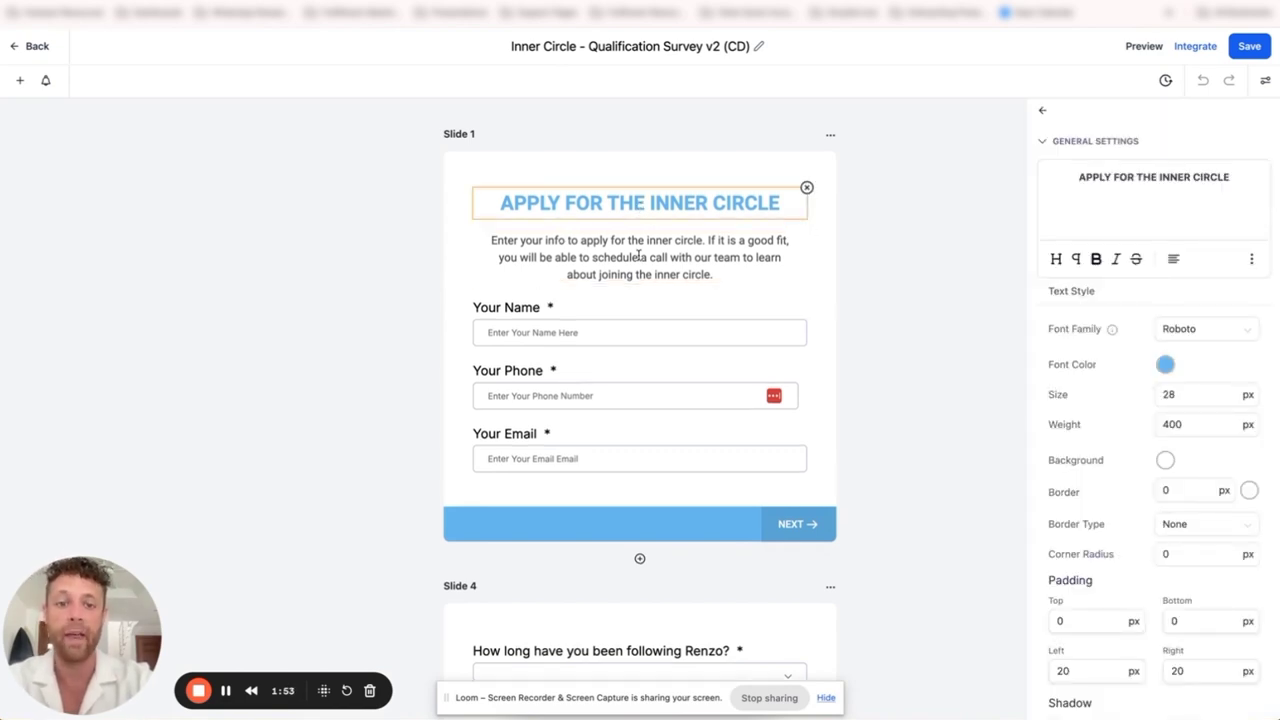
pyautogui.click(640, 242)
pyautogui.click(654, 190)
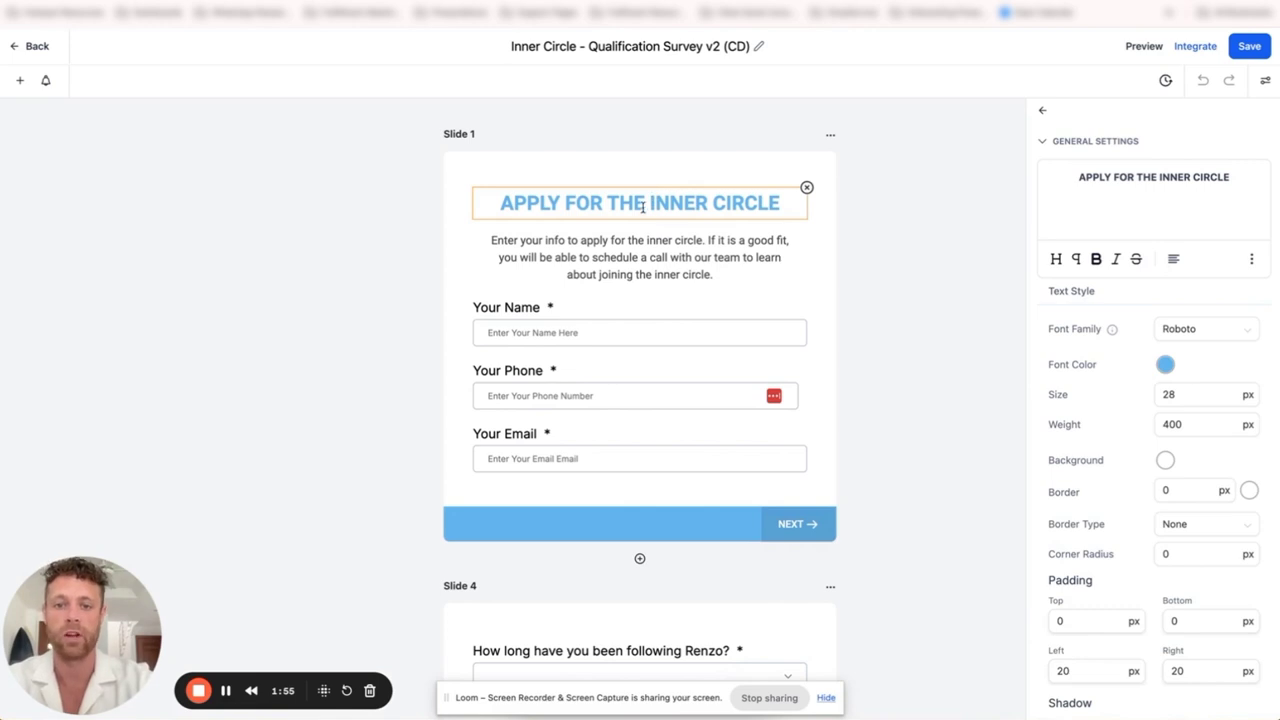
pyautogui.click(628, 258)
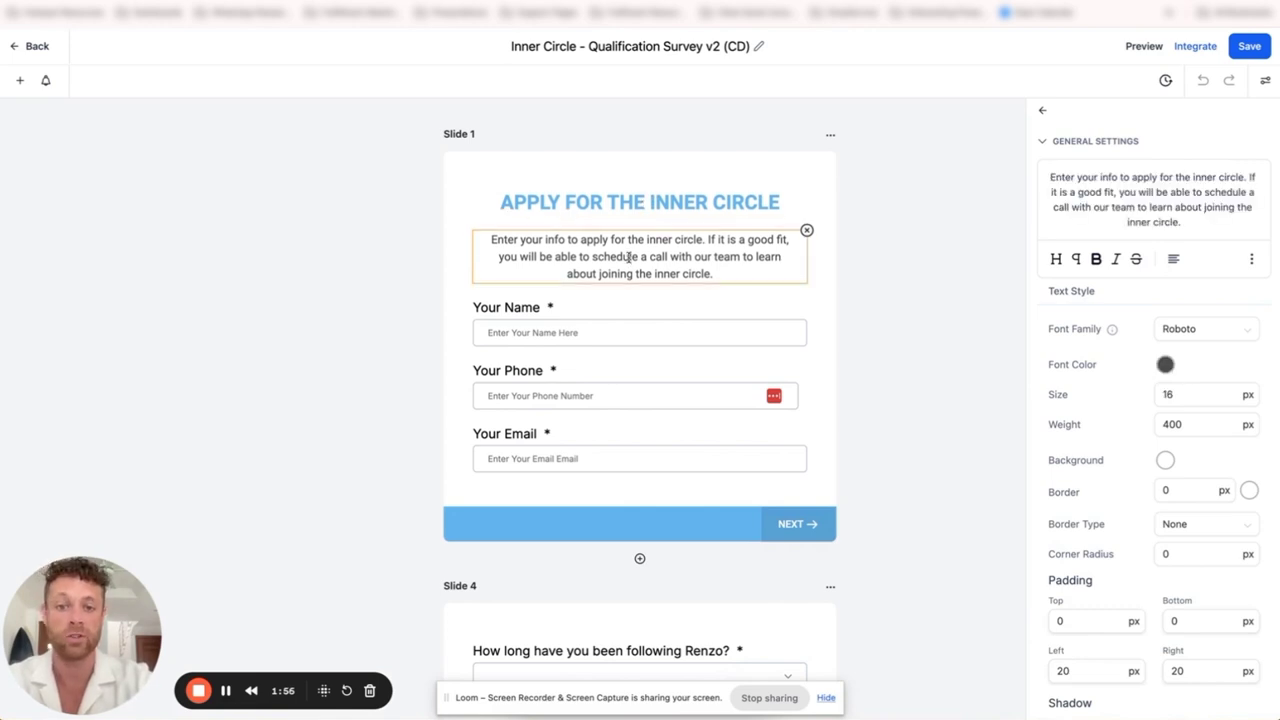
pyautogui.click(495, 333)
pyautogui.click(495, 393)
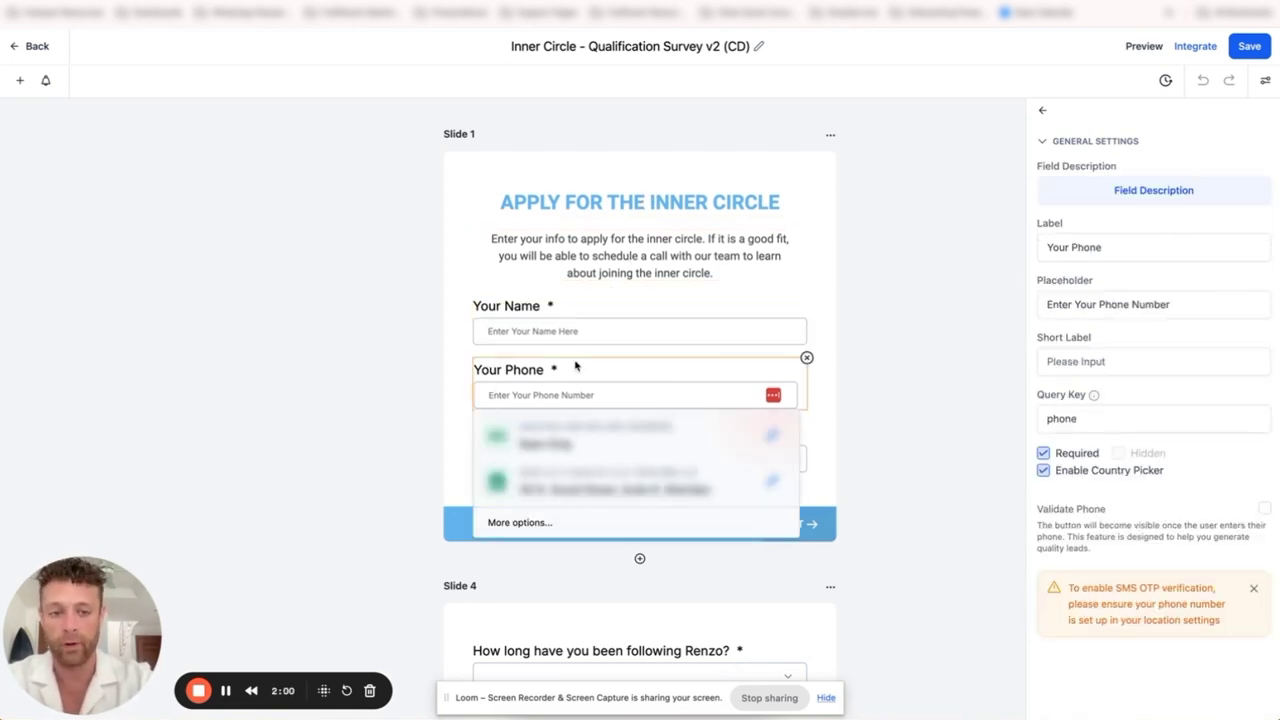
pyautogui.click(752, 294)
pyautogui.click(654, 320)
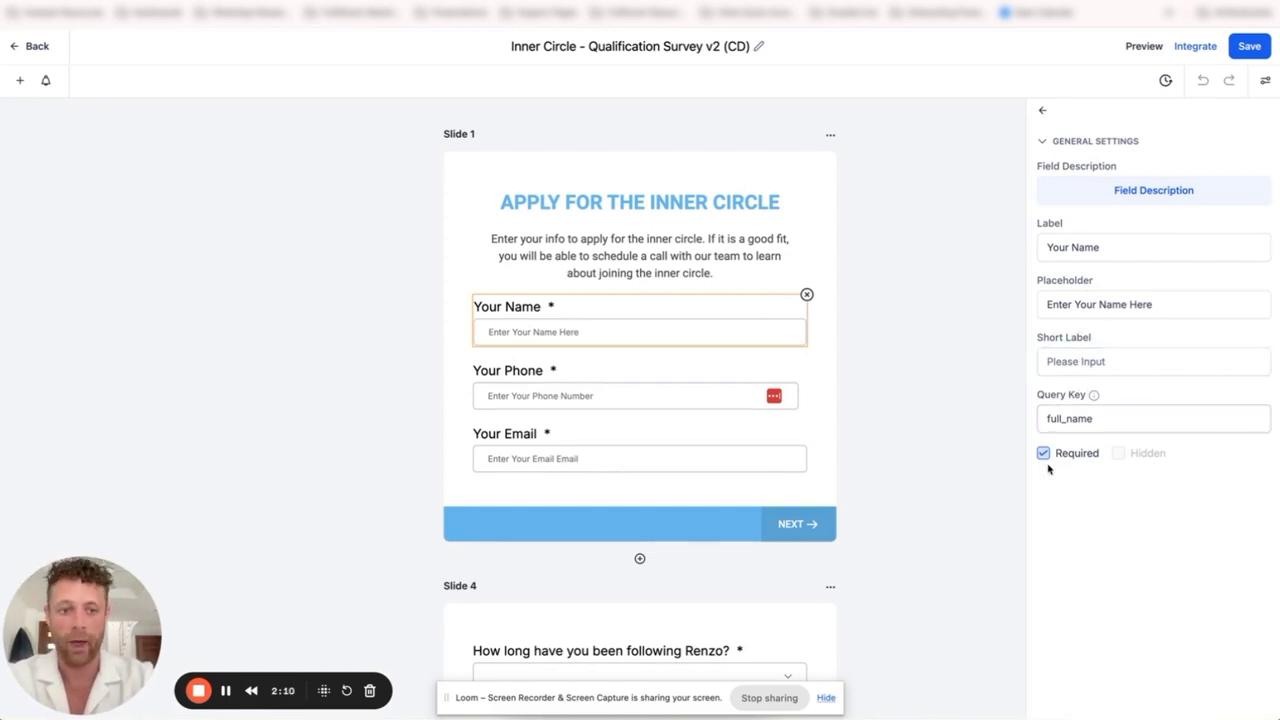
pyautogui.click(680, 382)
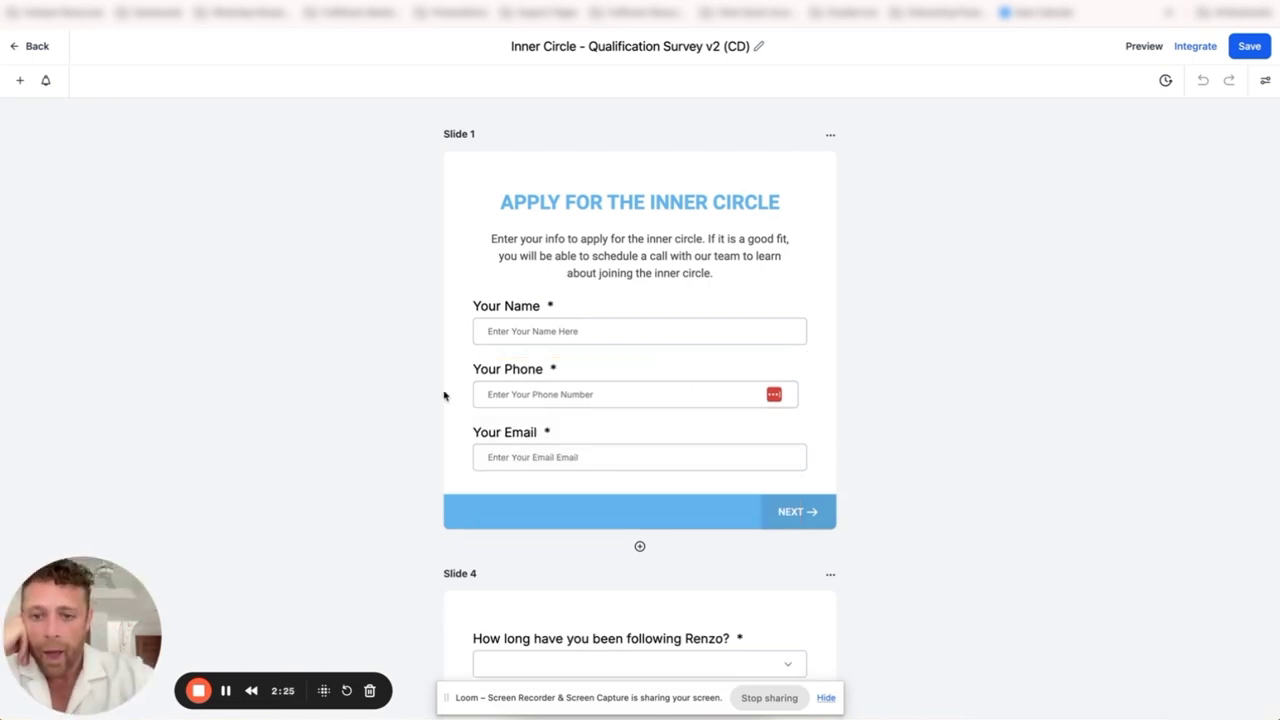
pyautogui.click(528, 456)
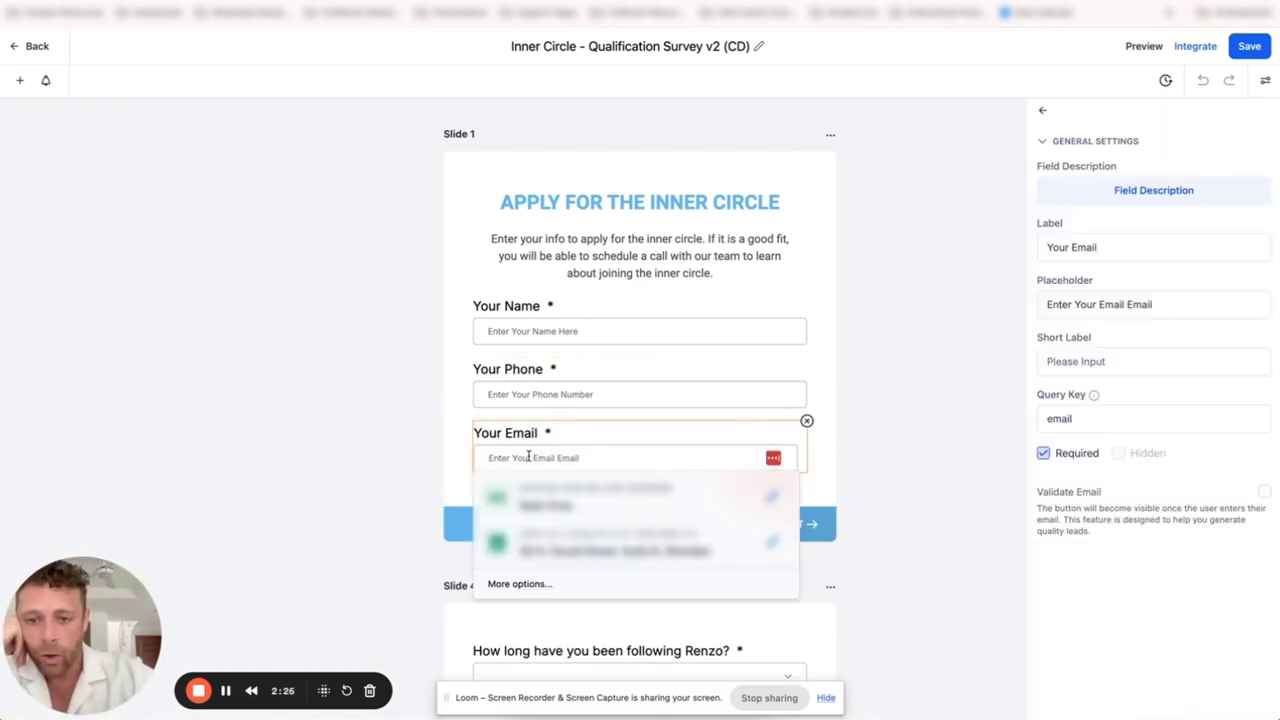
pyautogui.click(738, 548)
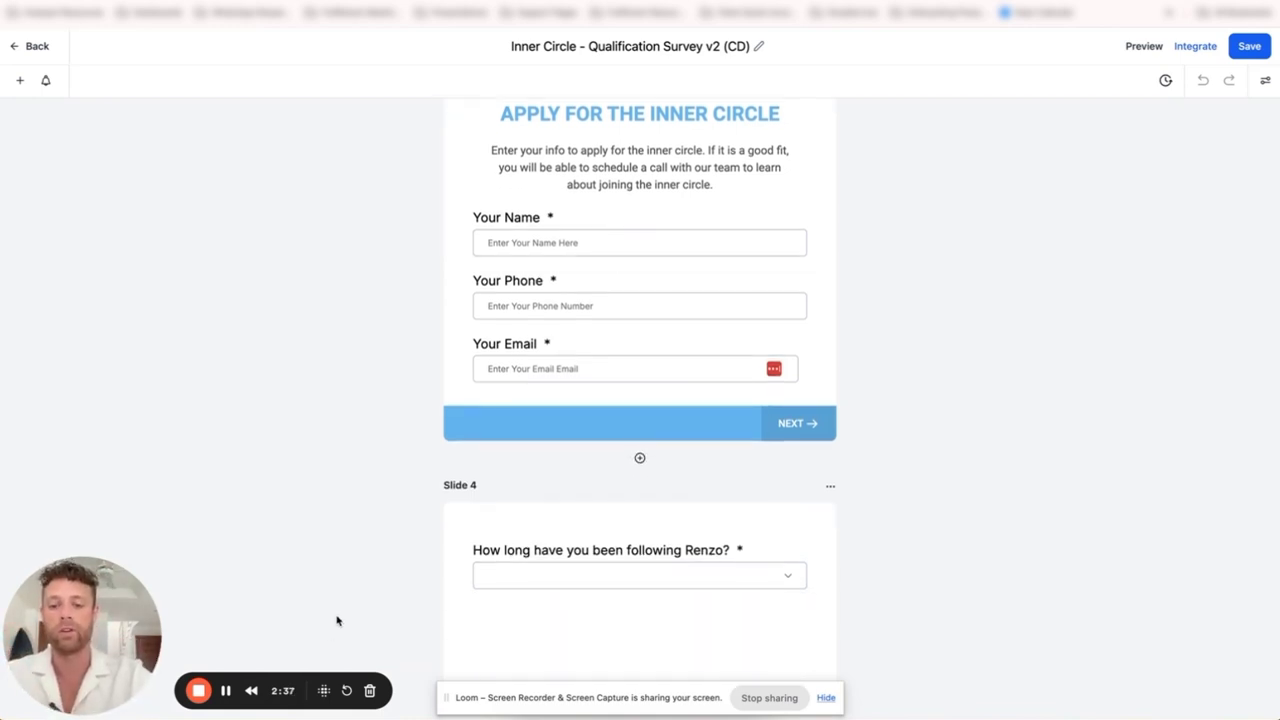
# - Select Slide 4's dropdown question and bring up the Survey Element library
pyautogui.scroll(-4, 337, 621)
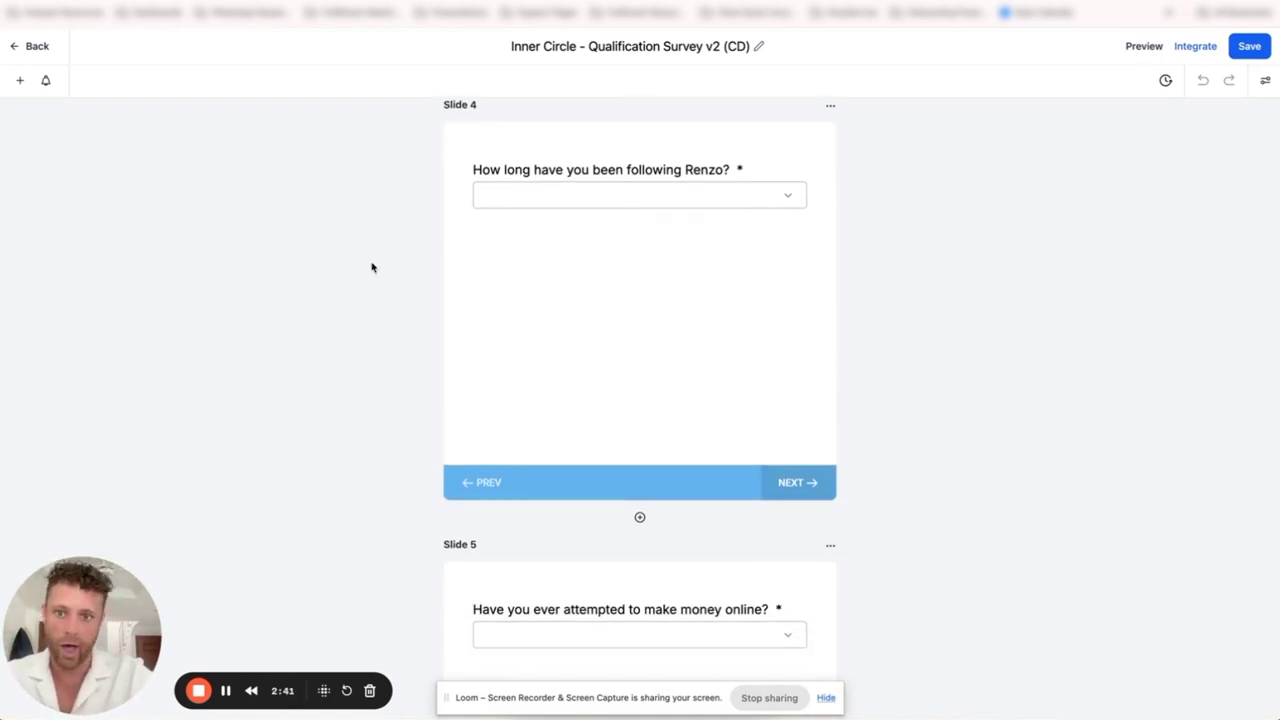
pyautogui.click(641, 184)
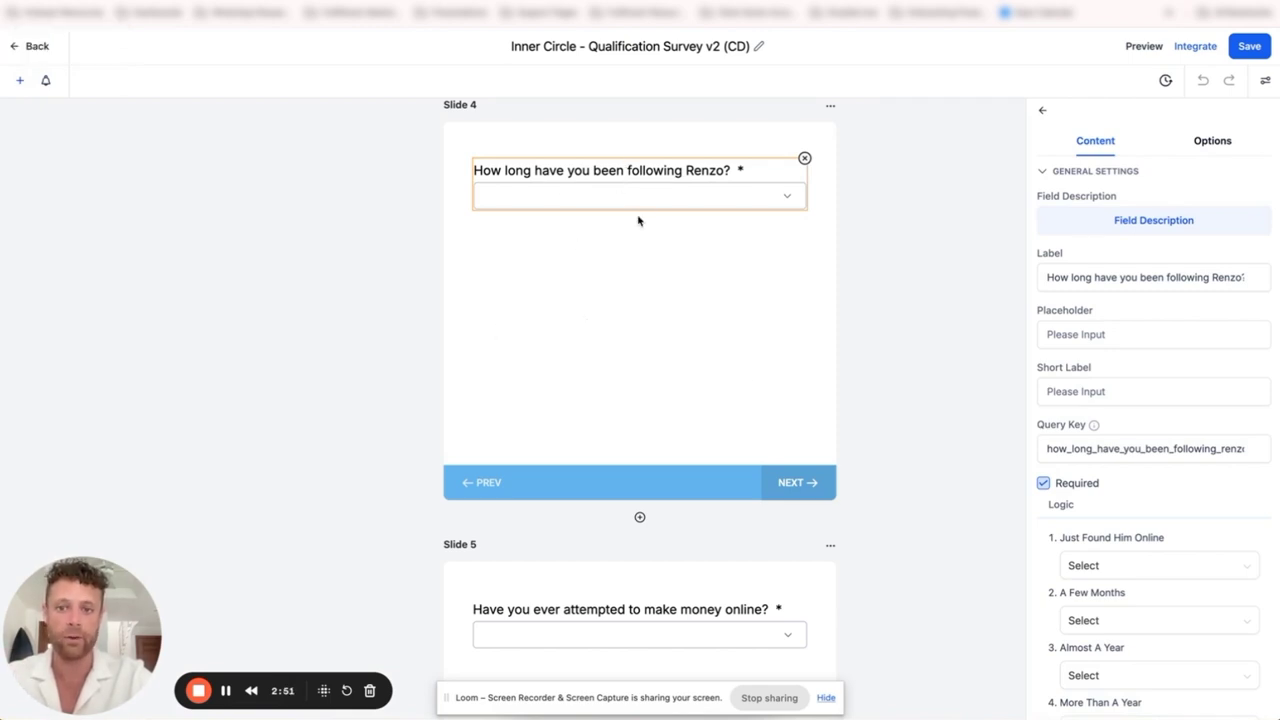
pyautogui.click(18, 81)
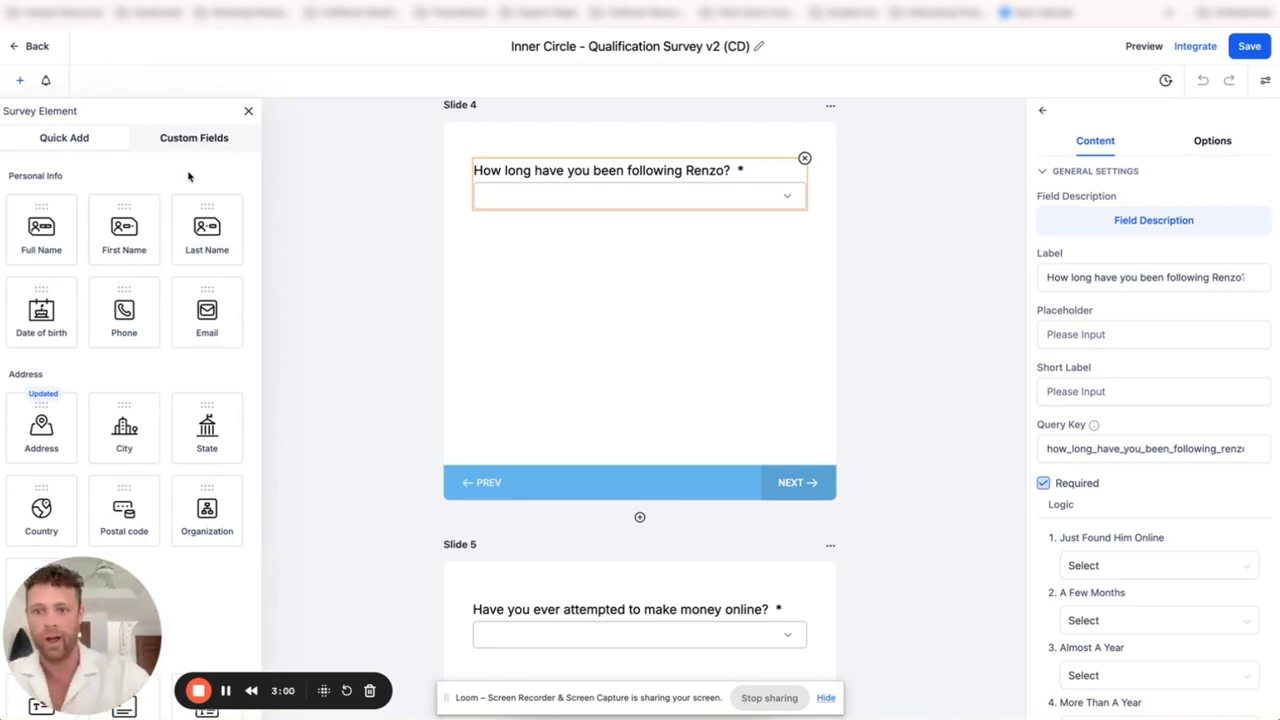
# - Return the Quick Add element list to the top and switch to the Custom Fields list
pyautogui.scroll(-7, 108, 392)
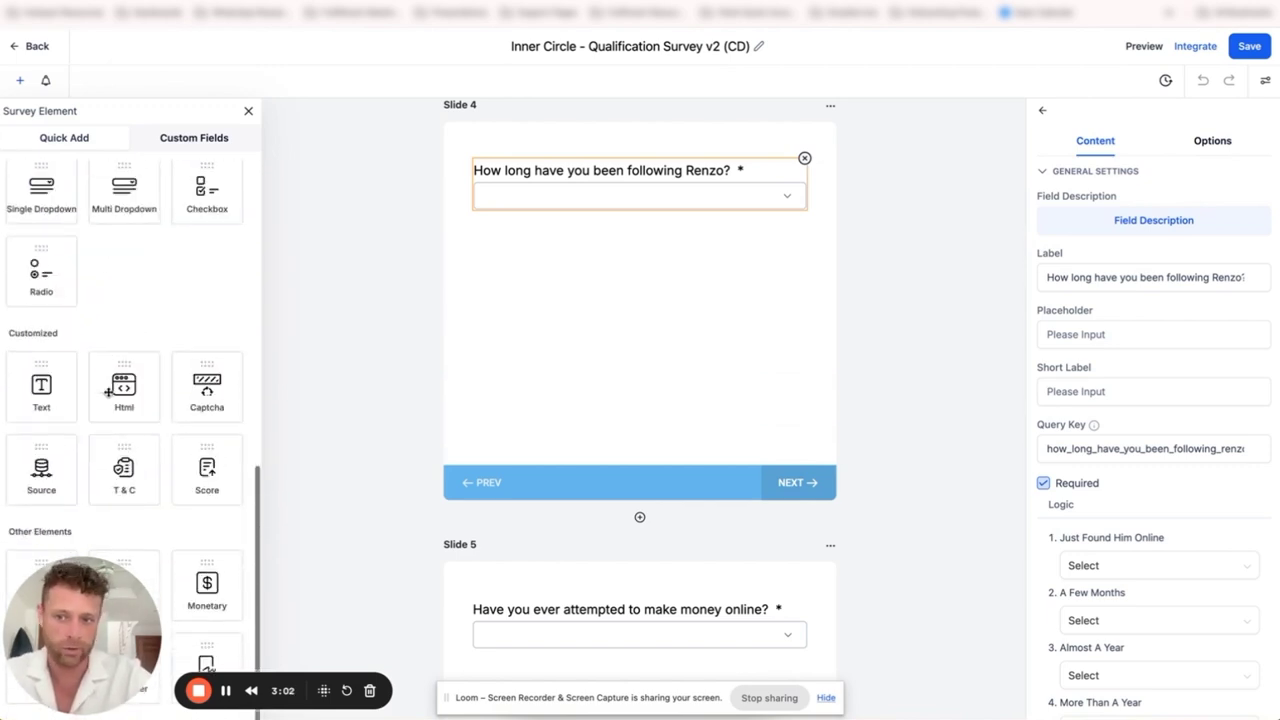
pyautogui.scroll(1, 180, 330)
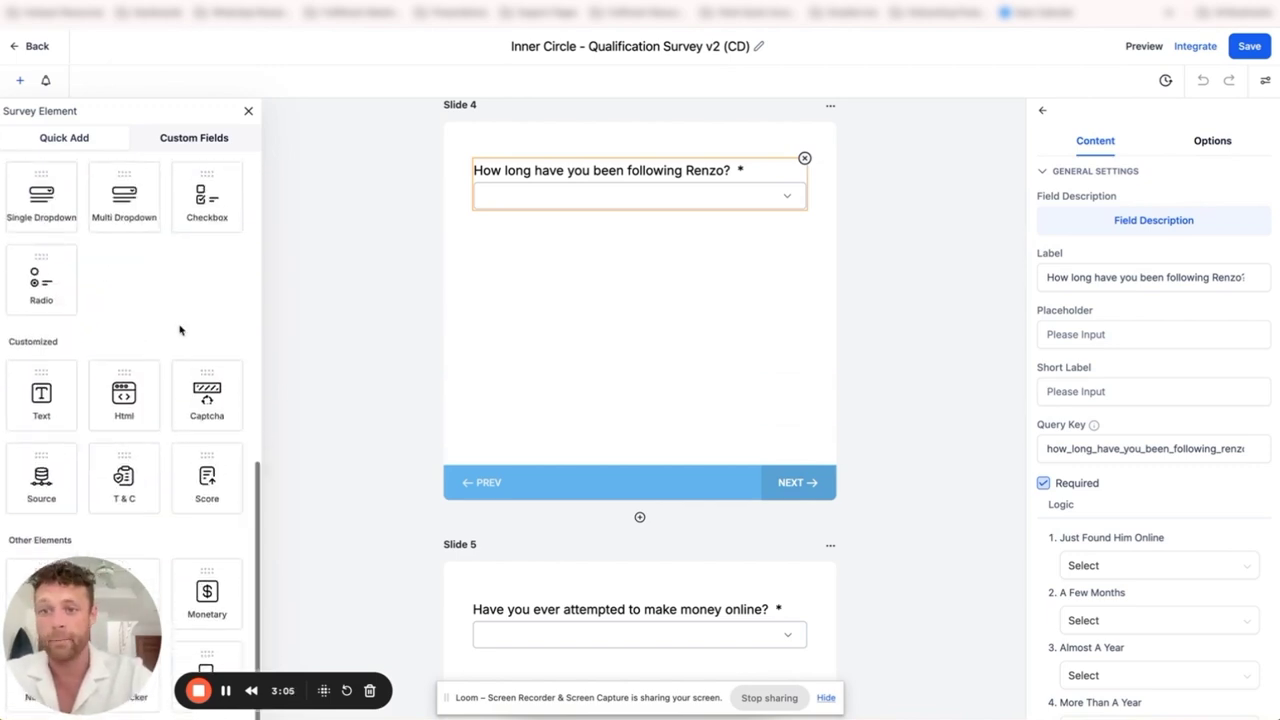
pyautogui.scroll(5, 180, 330)
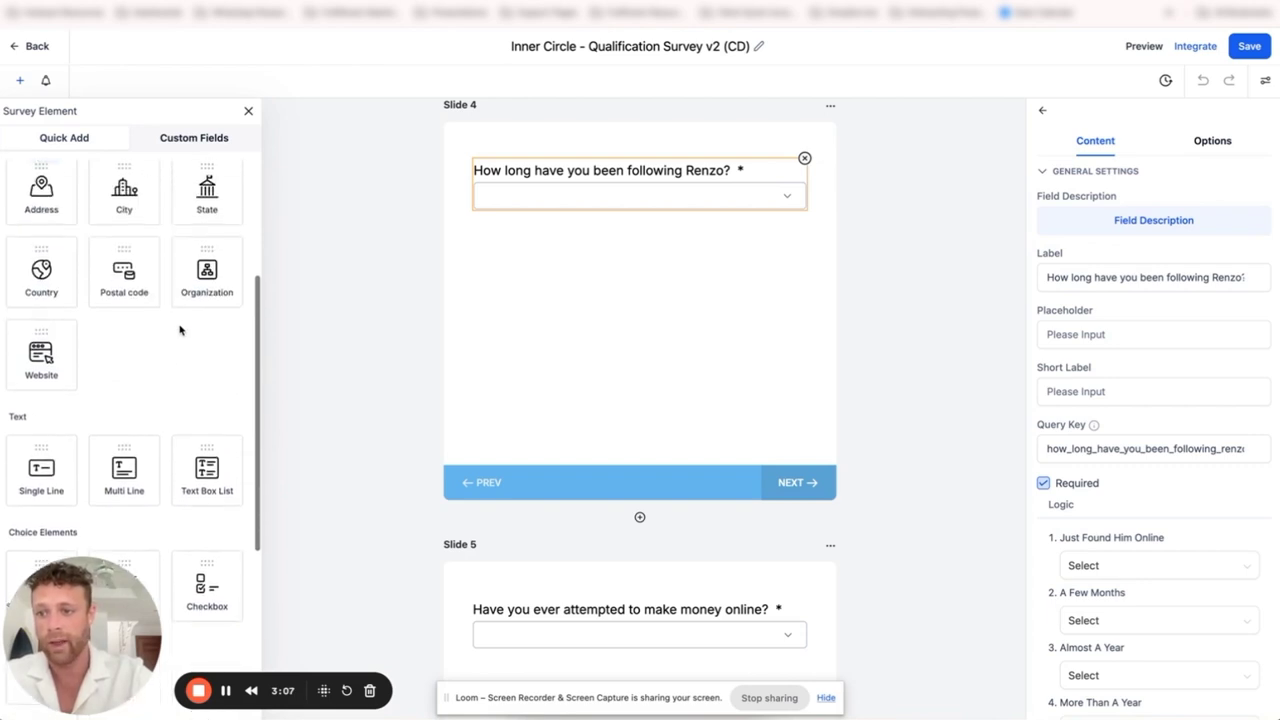
pyautogui.scroll(2, 180, 330)
pyautogui.scroll(3, 110, 320)
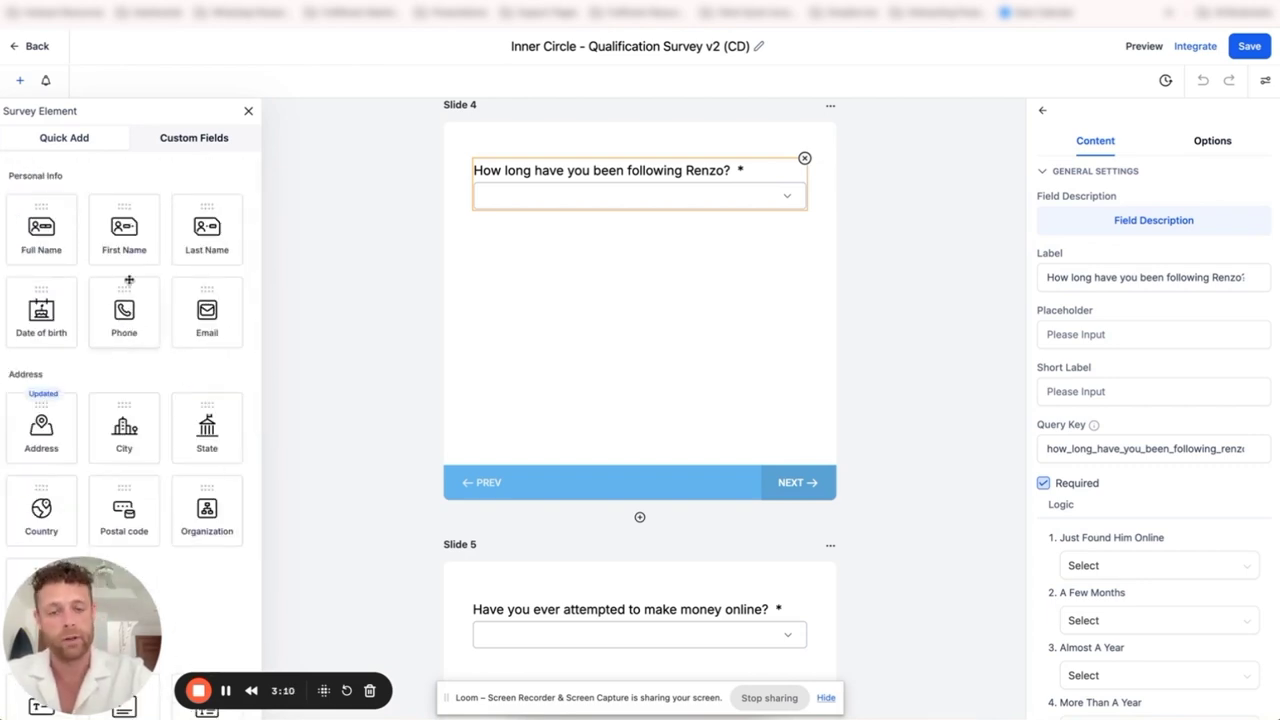
pyautogui.click(190, 138)
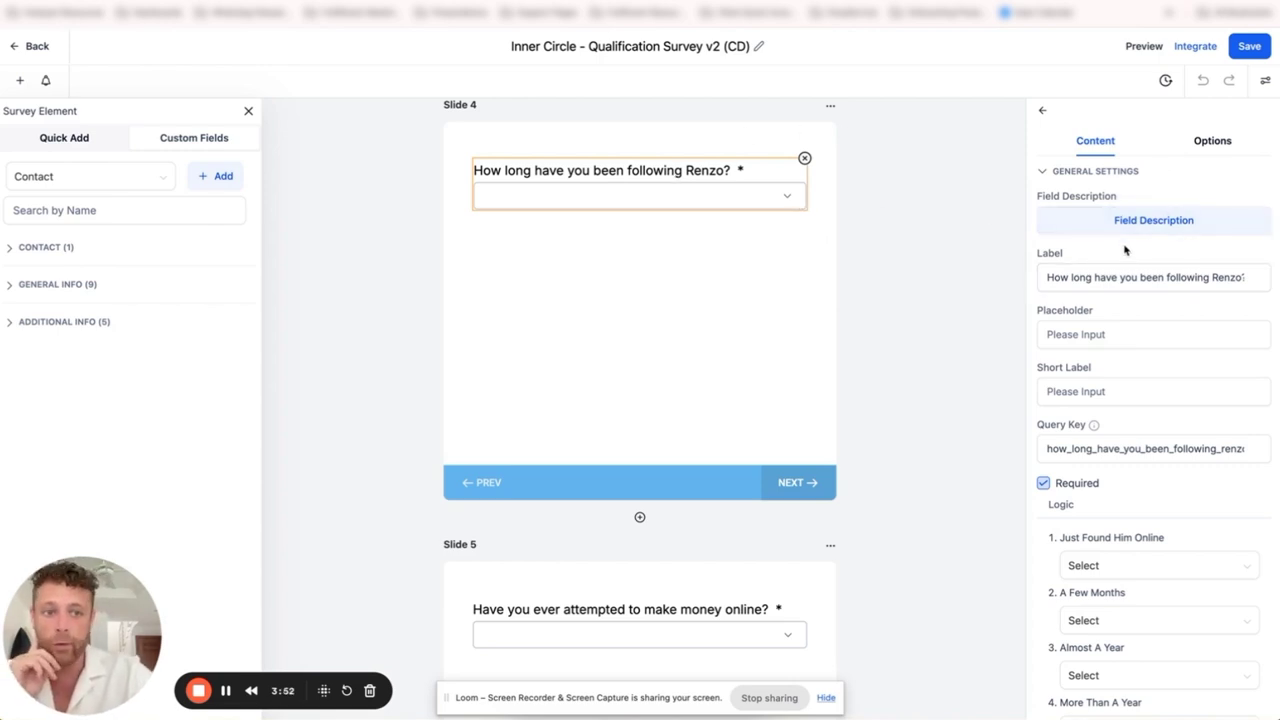
pyautogui.scroll(-1, 1125, 250)
pyautogui.scroll(-1, 1125, 250)
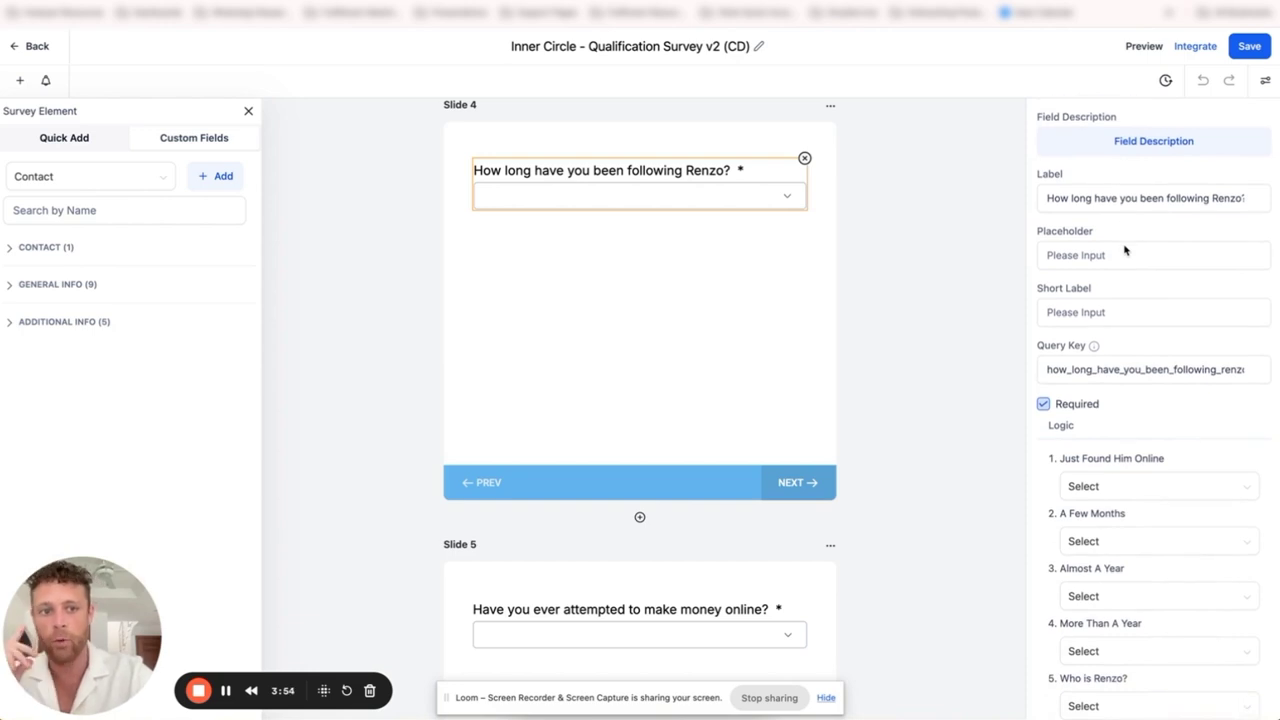
pyautogui.scroll(-1, 1125, 250)
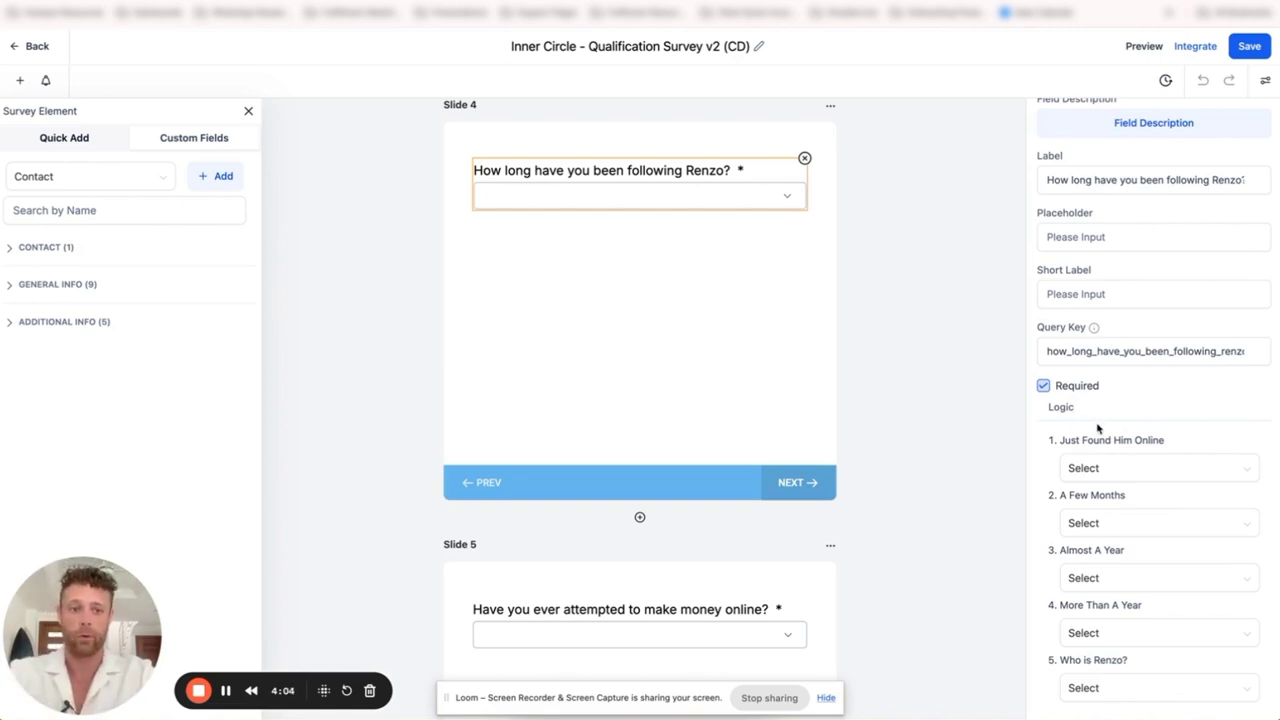
pyautogui.click(1125, 467)
pyautogui.scroll(-2, 1124, 580)
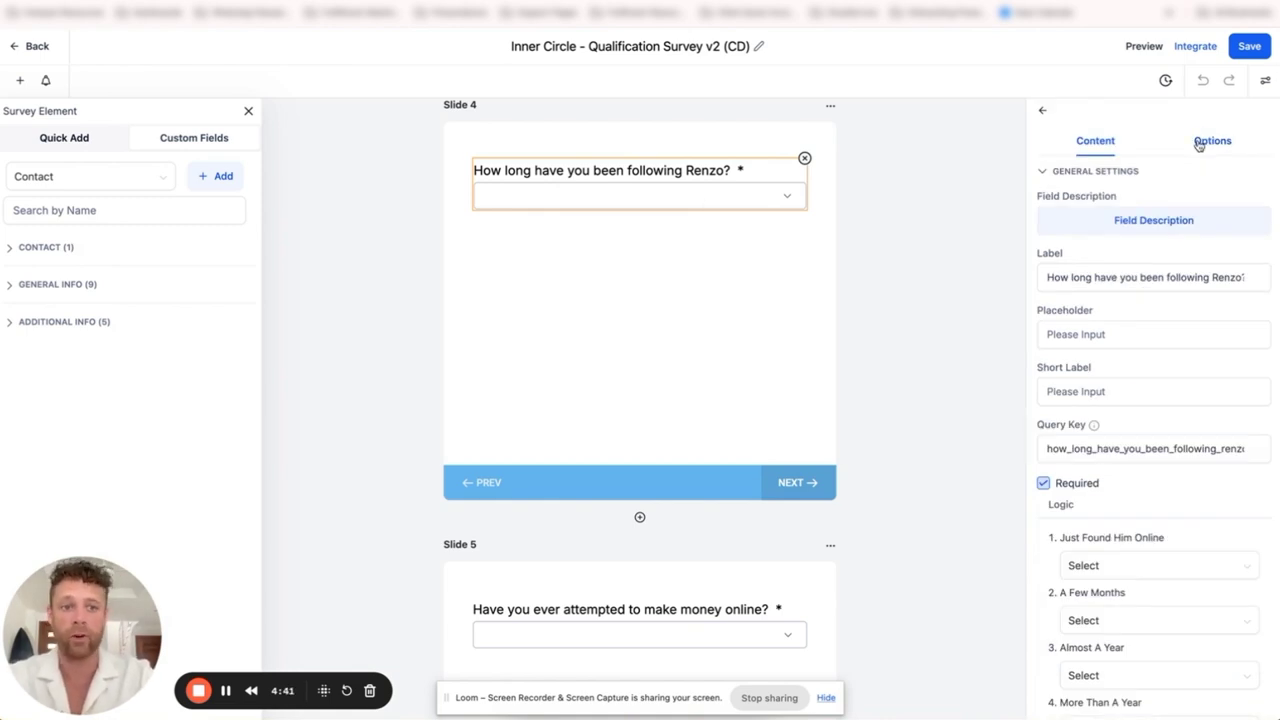
# - Show Slide 4's five answer options, dismiss the editing warning, and leave calculations disabled
pyautogui.click(1205, 142)
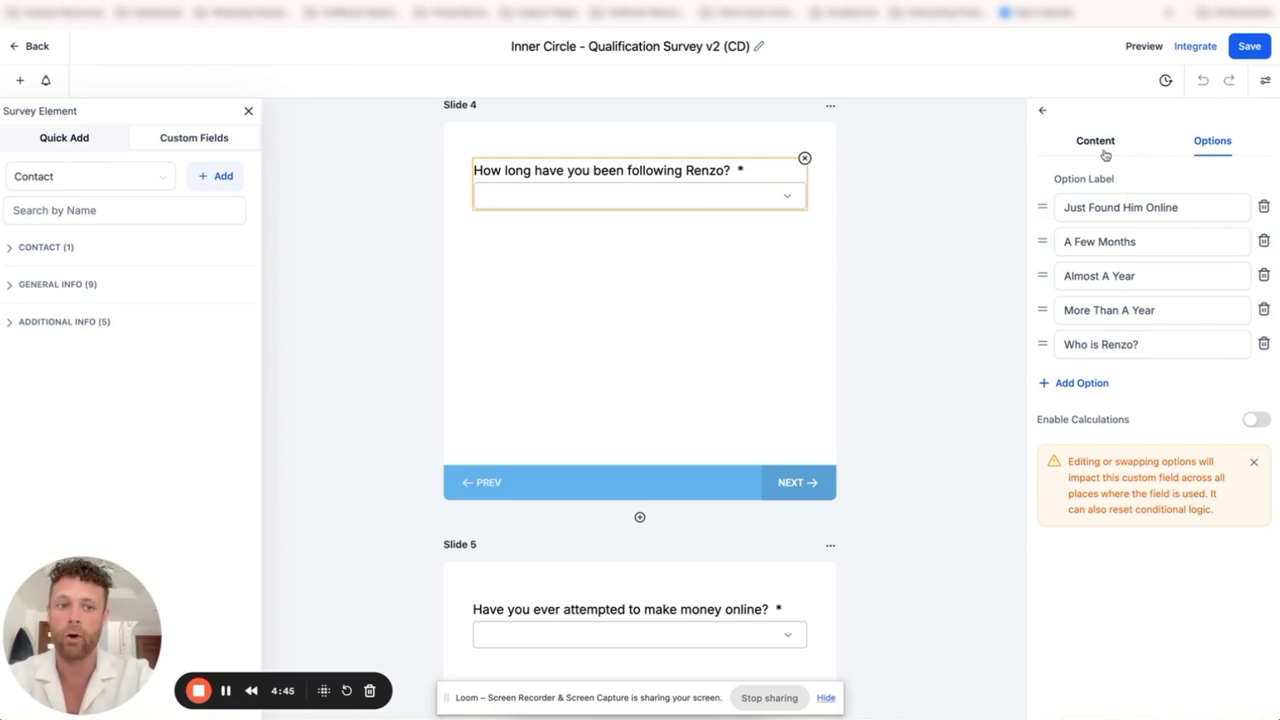
pyautogui.click(1134, 348)
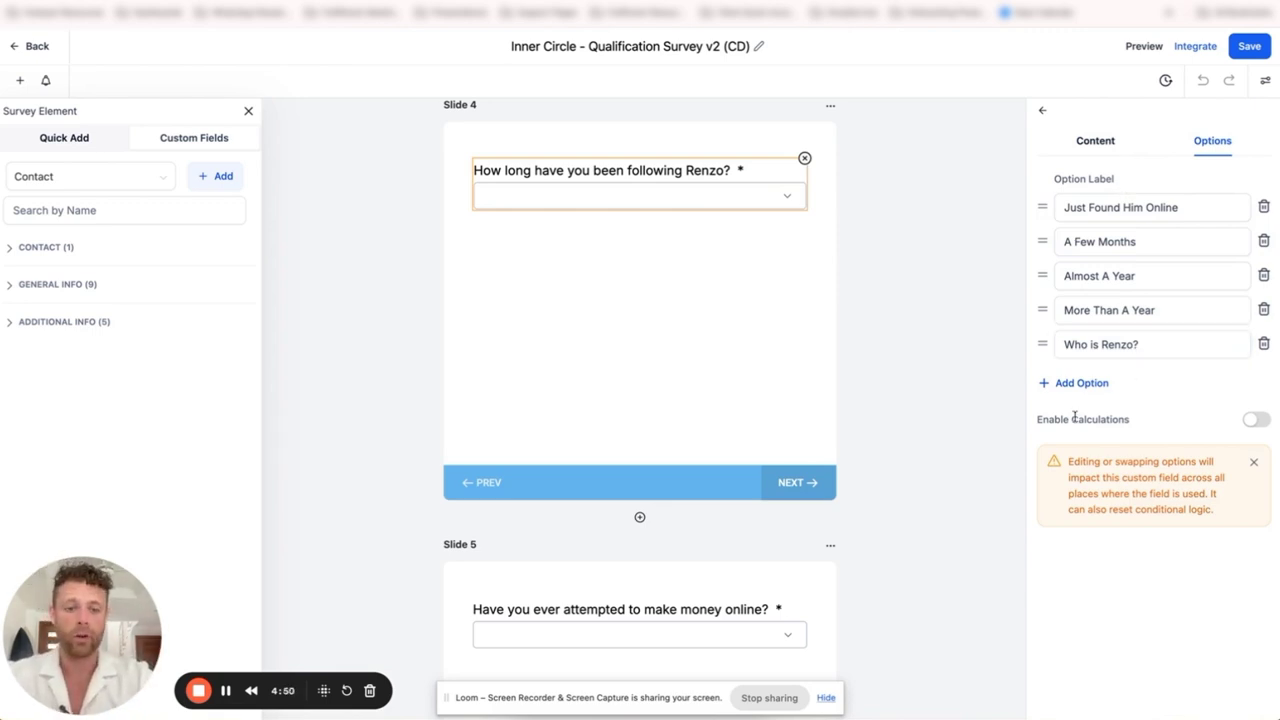
pyautogui.click(1255, 464)
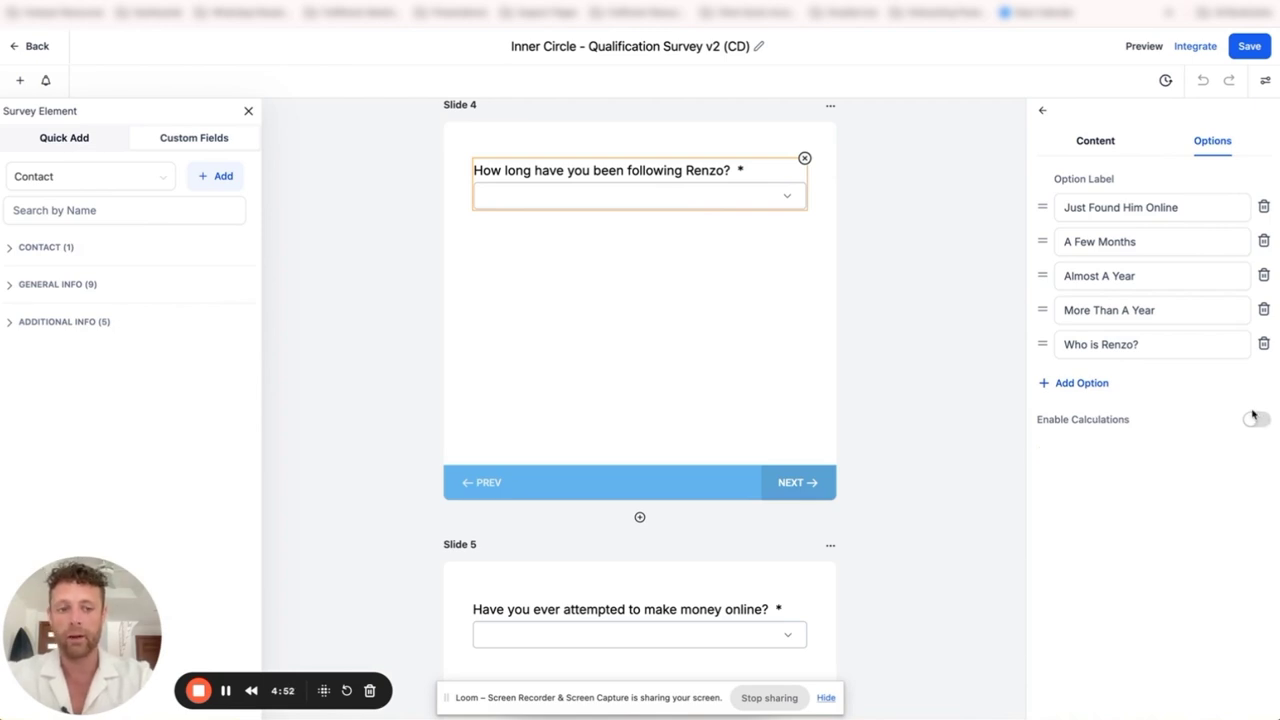
pyautogui.click(1252, 420)
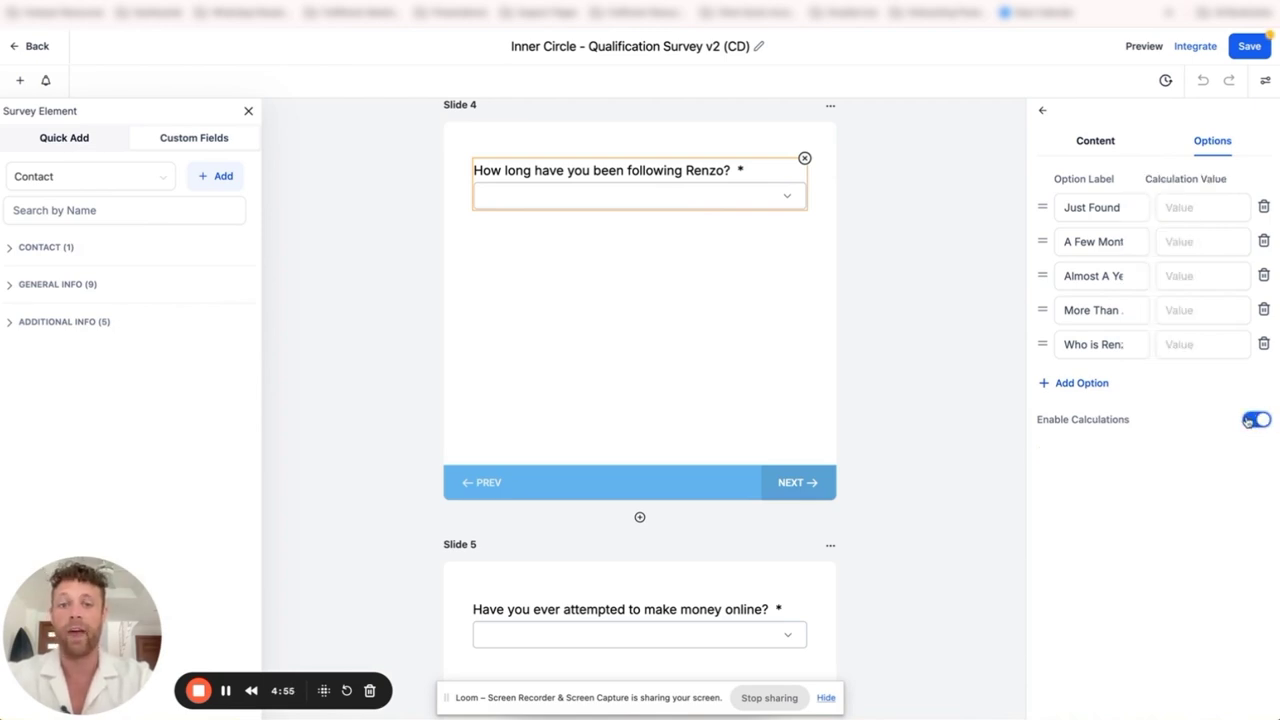
pyautogui.click(1252, 420)
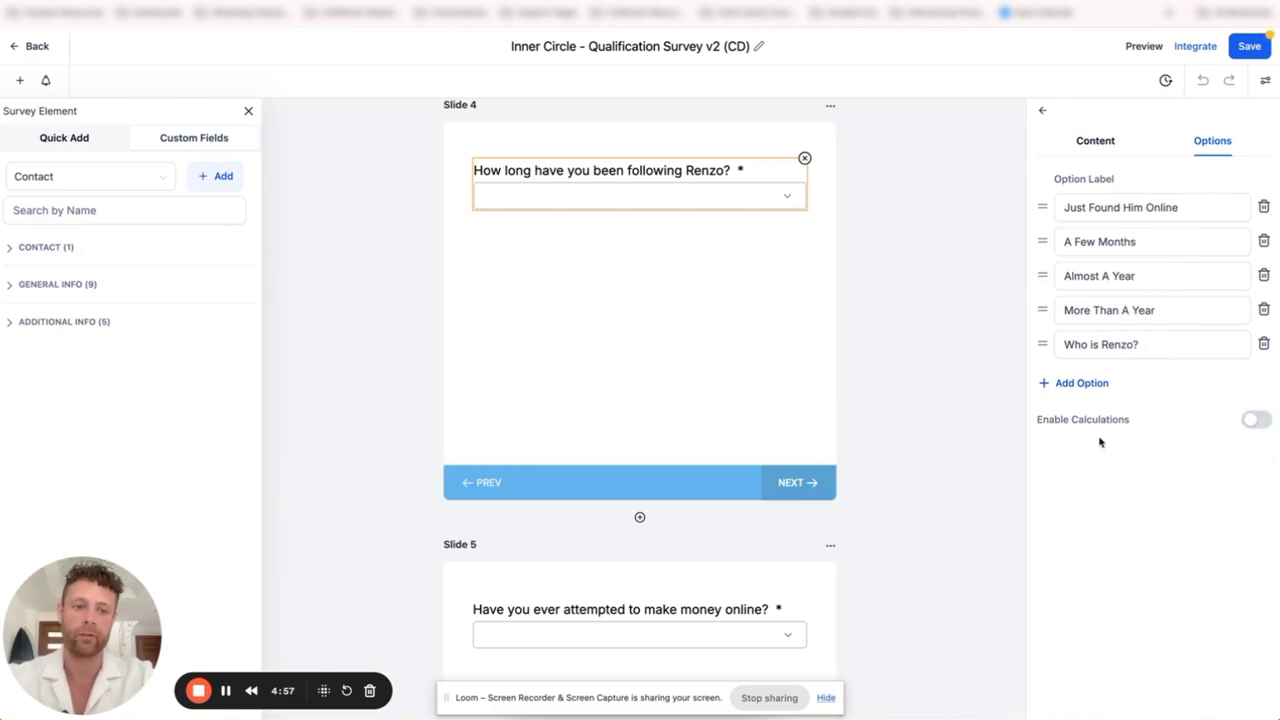
# - Select the Slide 5 age-verification question and show its answer options
pyautogui.click(1106, 142)
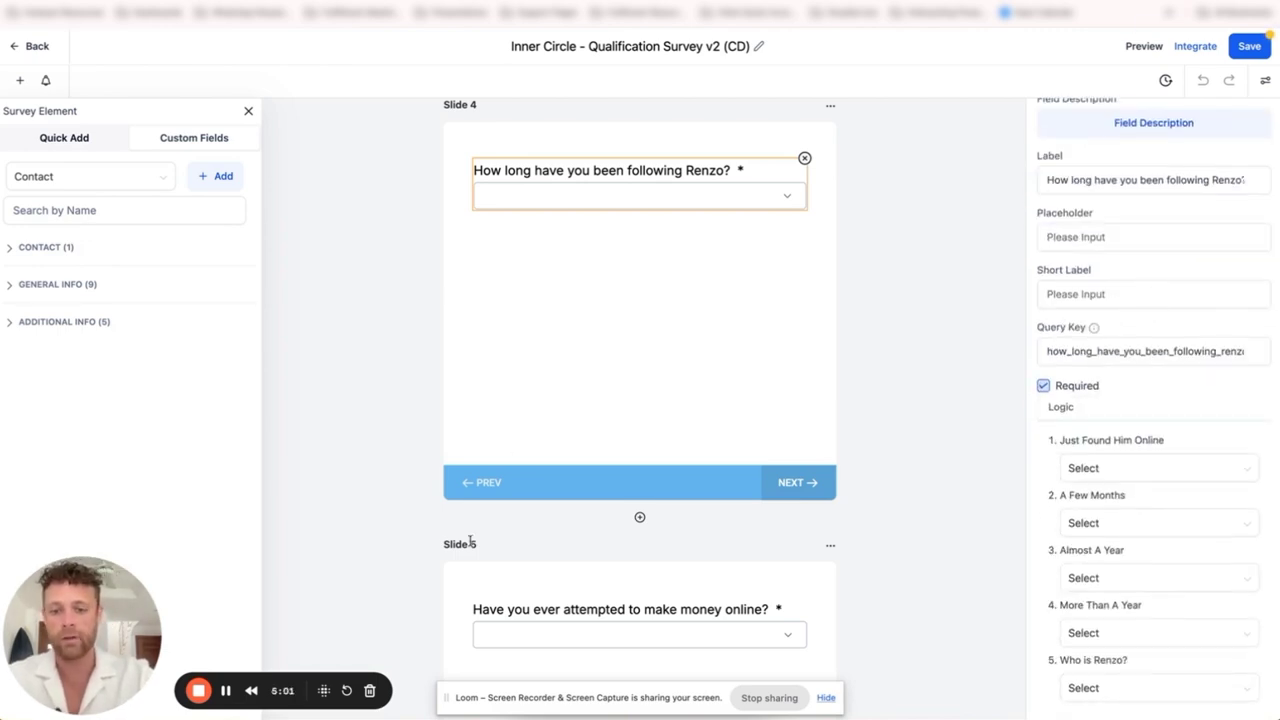
pyautogui.scroll(-2, 470, 540)
pyautogui.scroll(-7, 469, 540)
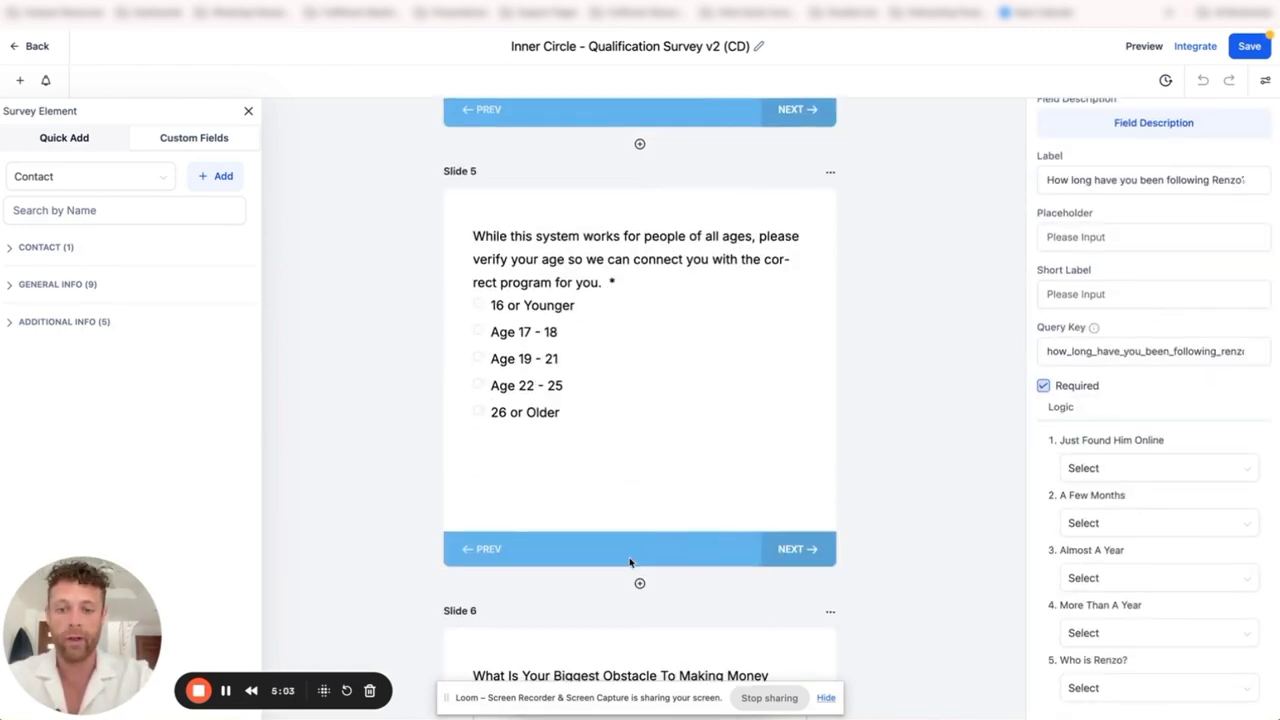
pyautogui.click(617, 249)
pyautogui.scroll(-2, 1158, 418)
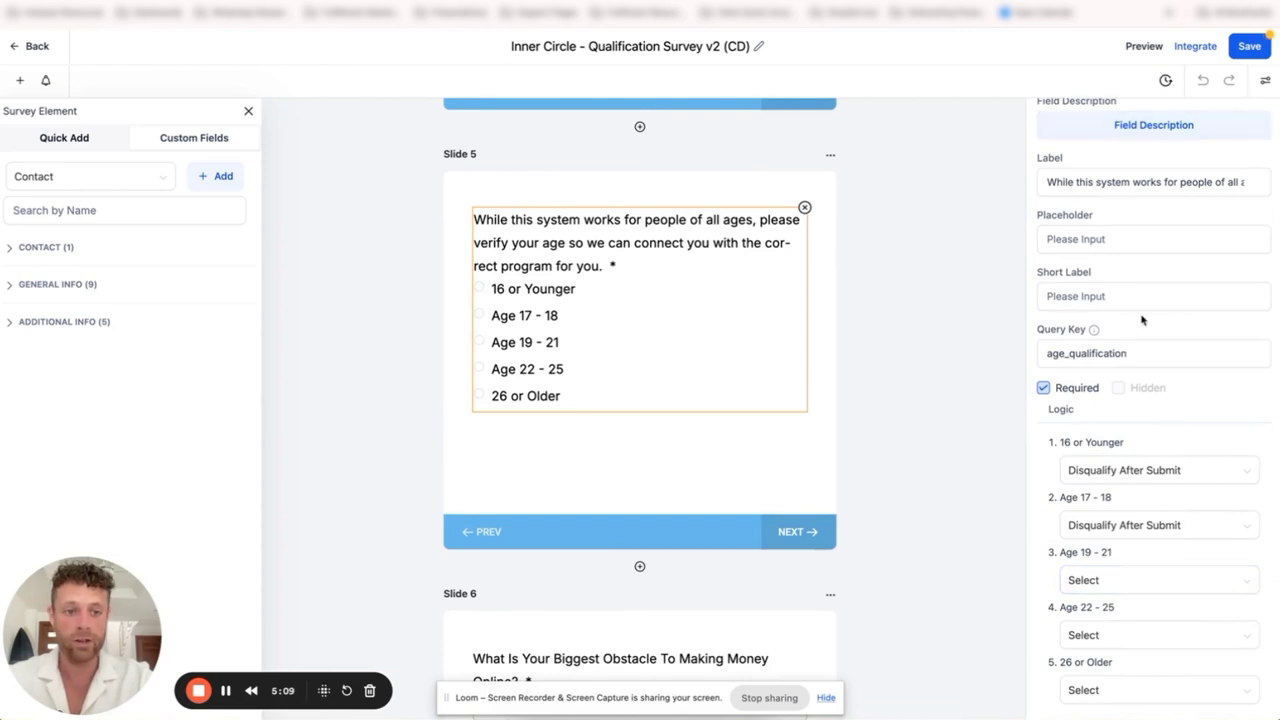
pyautogui.scroll(2, 1137, 530)
pyautogui.click(1212, 140)
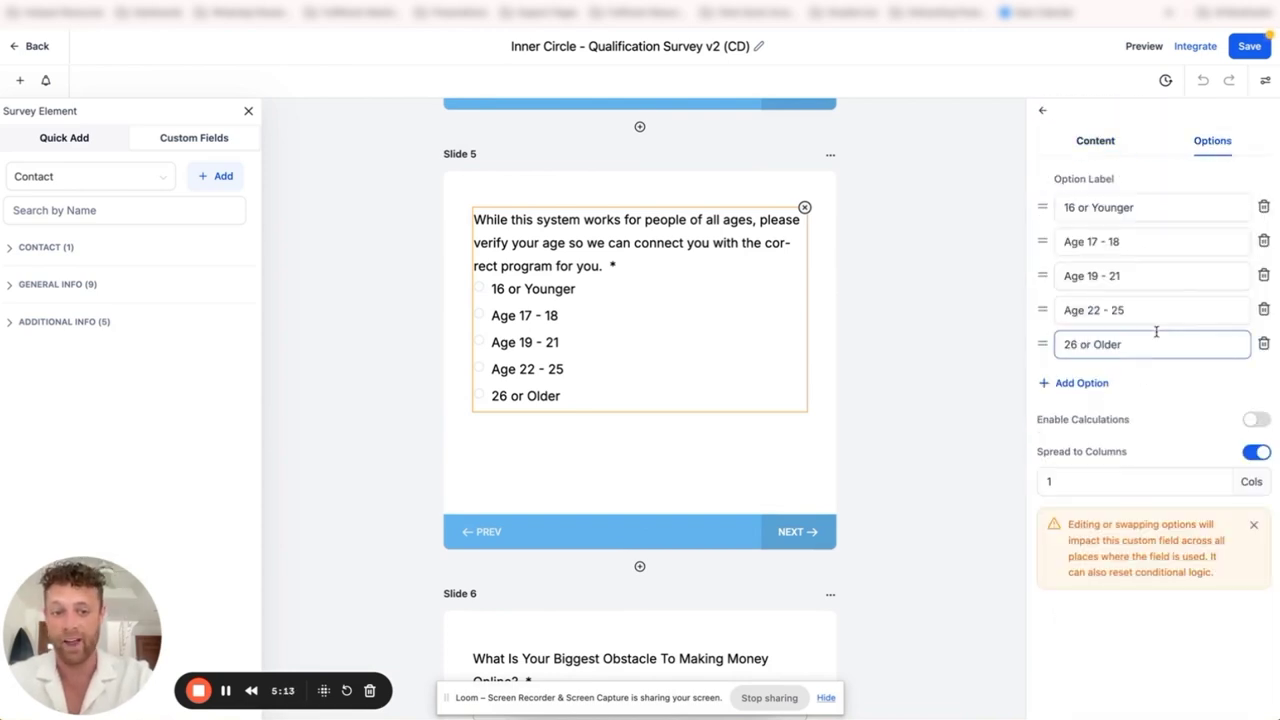
# - Keep Spread to Columns on, trying 2 columns before settling on 1 column
pyautogui.tripleClick(1064, 450)
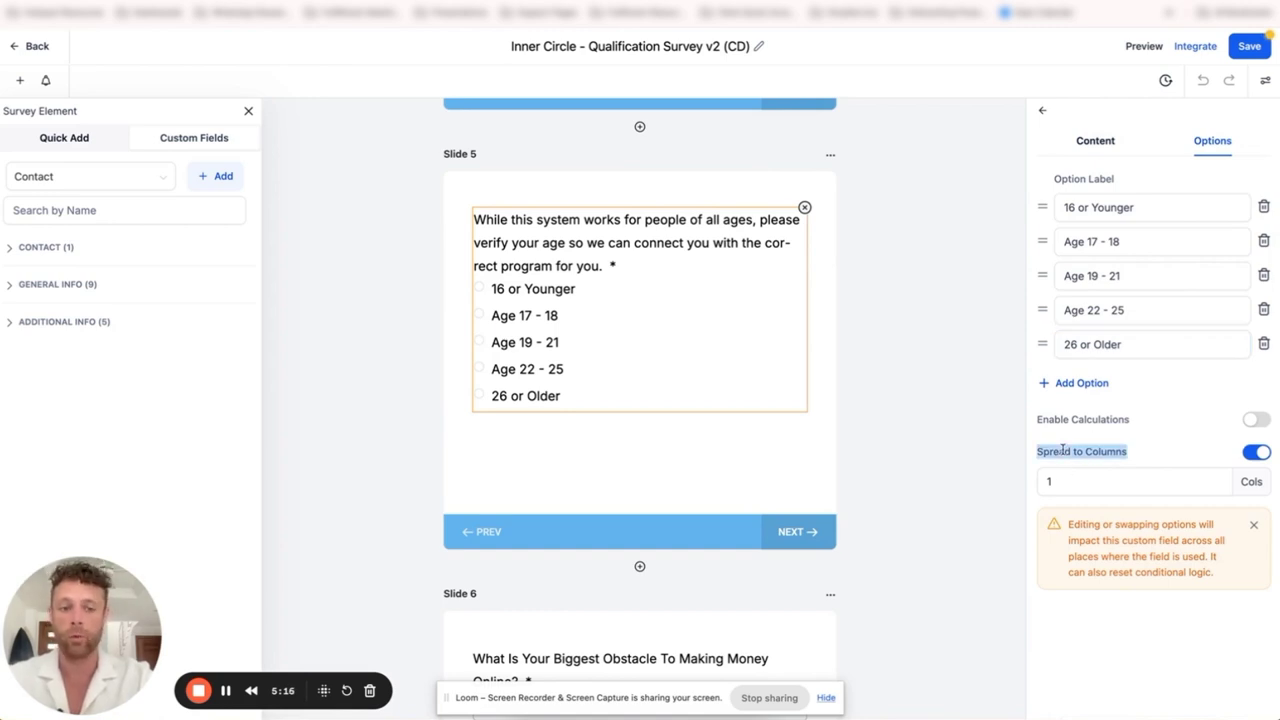
pyautogui.click(1101, 452)
pyautogui.click(1256, 452)
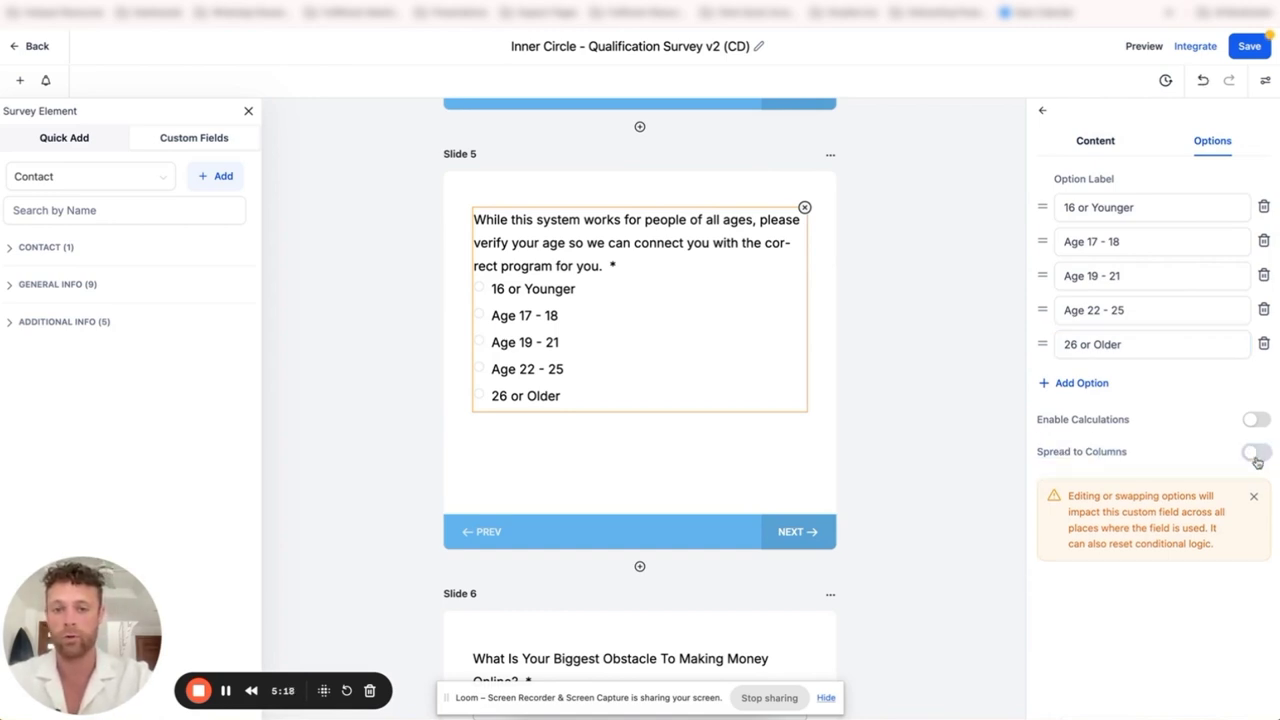
pyautogui.click(1256, 452)
pyautogui.click(1084, 481)
pyautogui.press('BackSpace')
pyautogui.write('2')
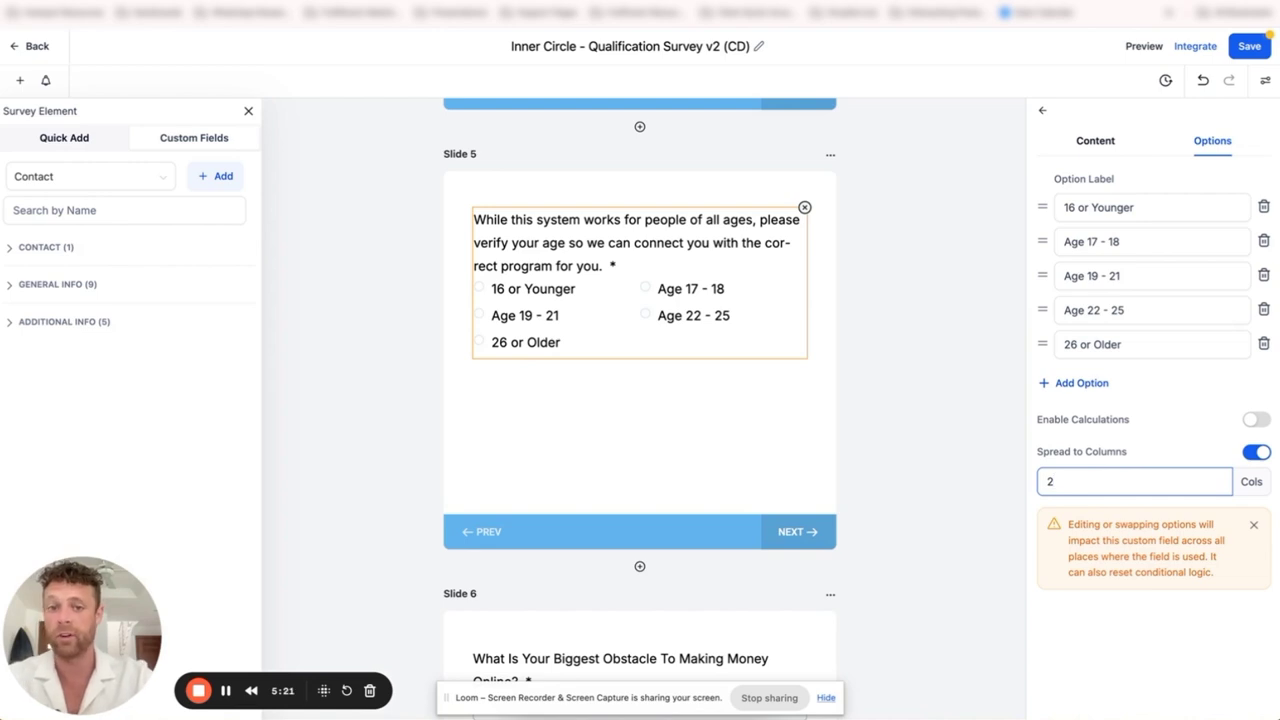
pyautogui.press('BackSpace')
pyautogui.write('1')
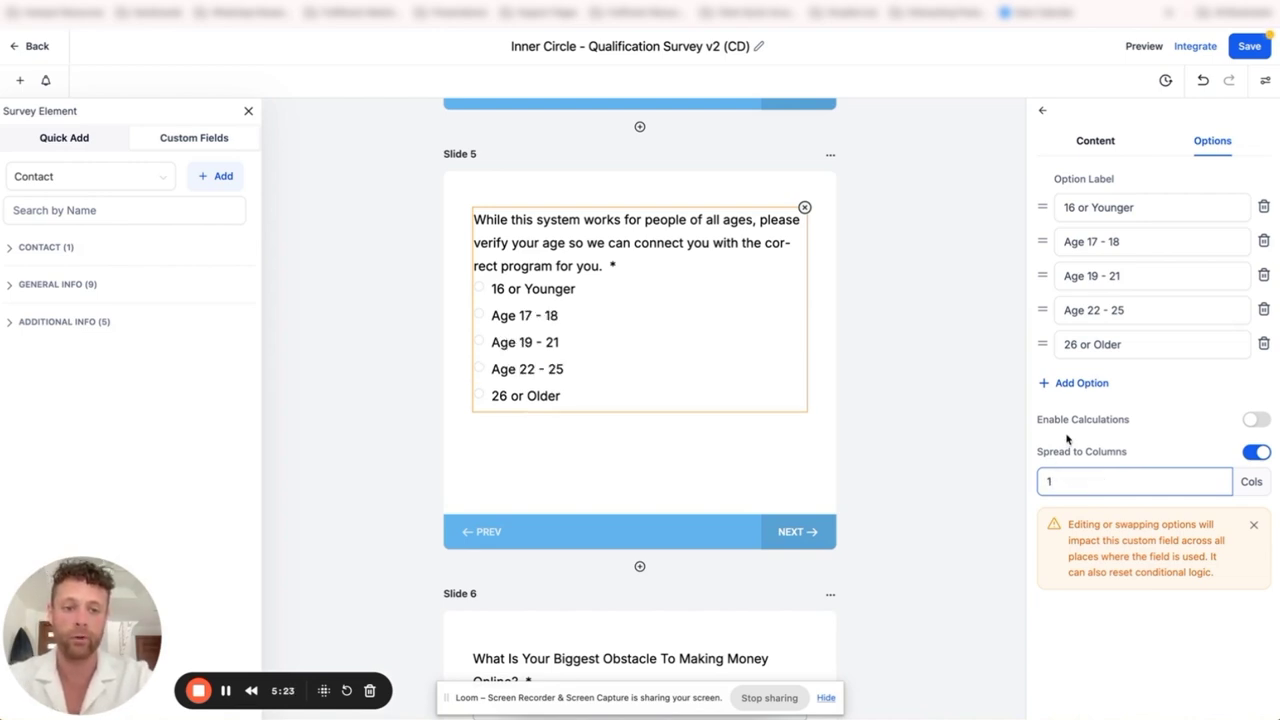
pyautogui.click(731, 408)
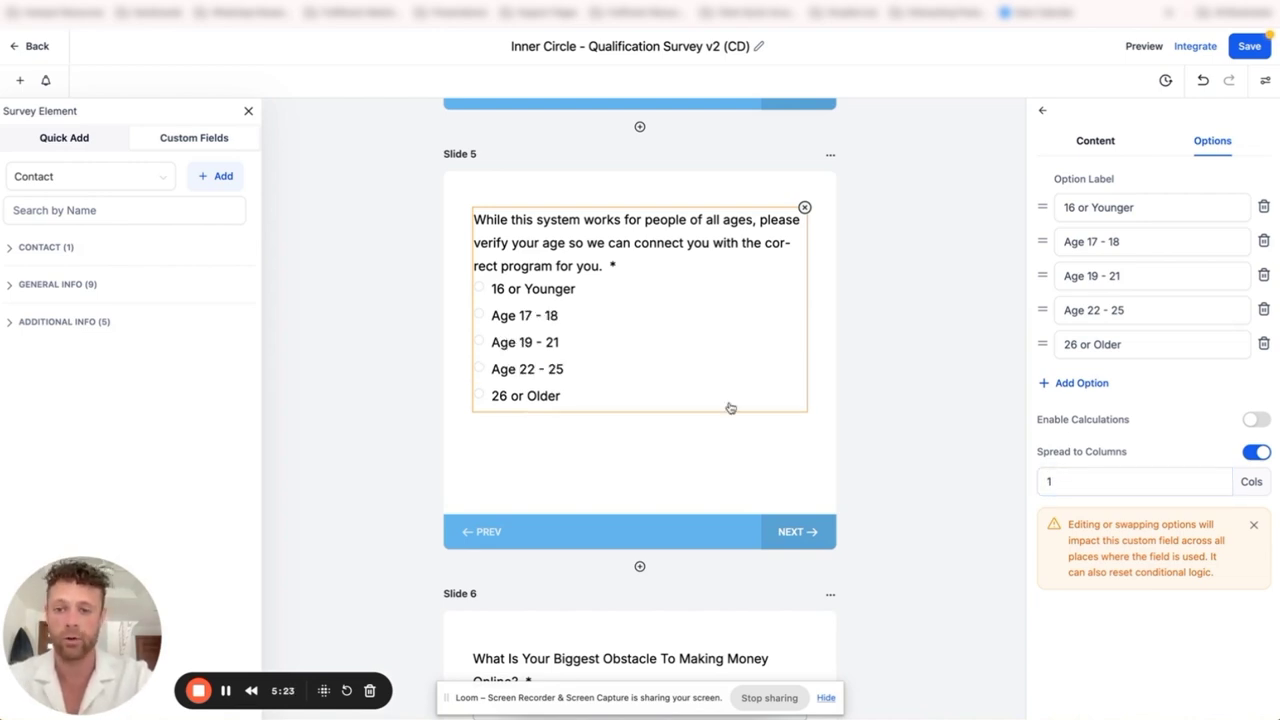
pyautogui.click(968, 298)
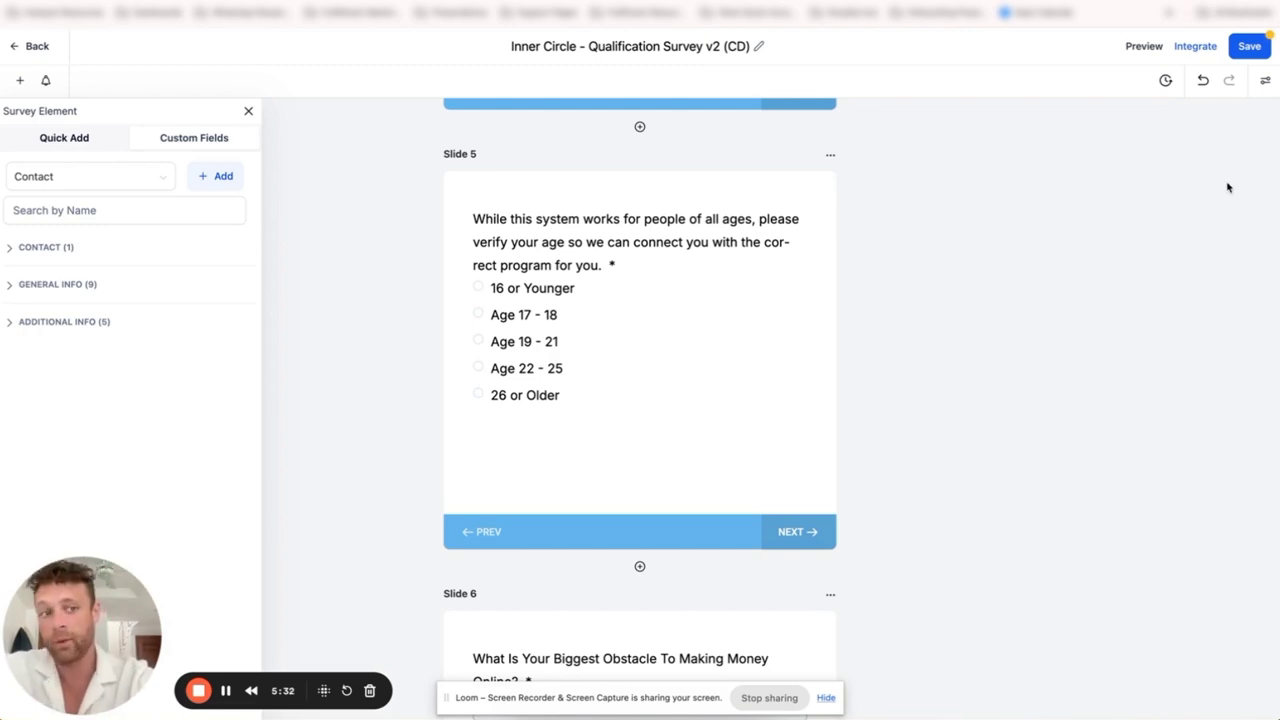
# - Expand the Footer, Colors & Background and Miscellaneous style sections, showing Agency Branding off
pyautogui.click(1265, 82)
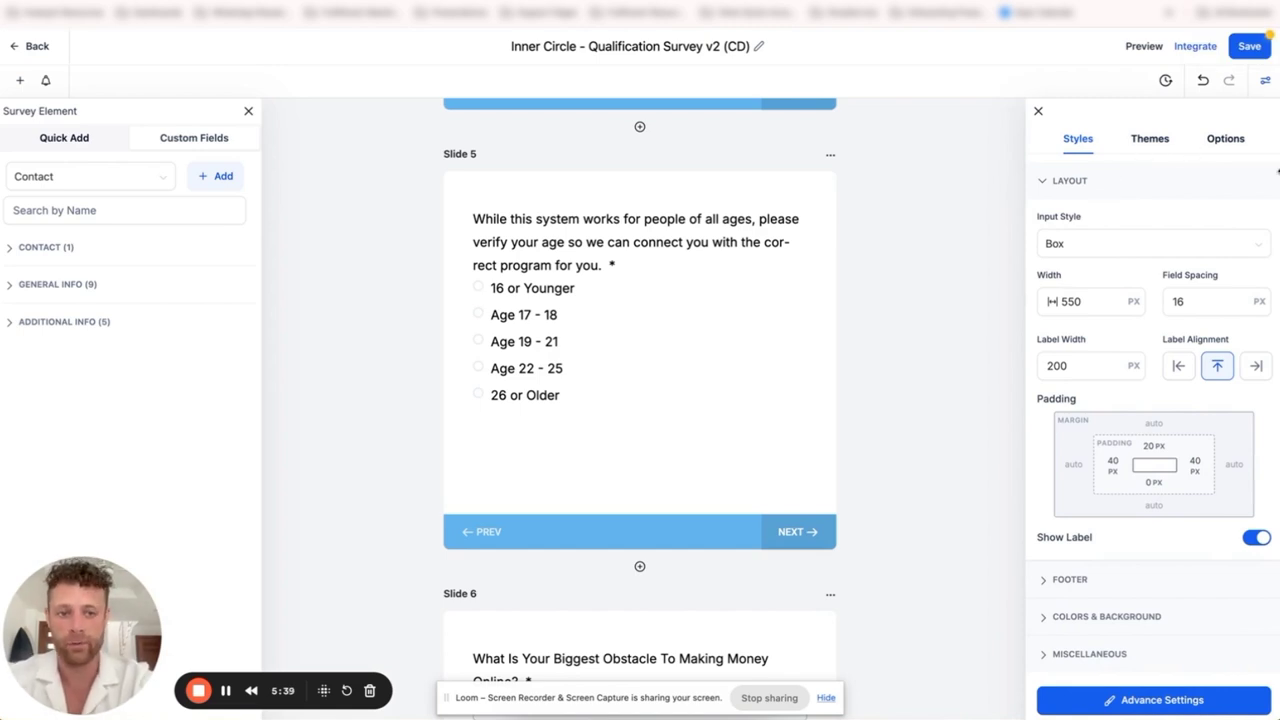
pyautogui.scroll(-1, 1175, 358)
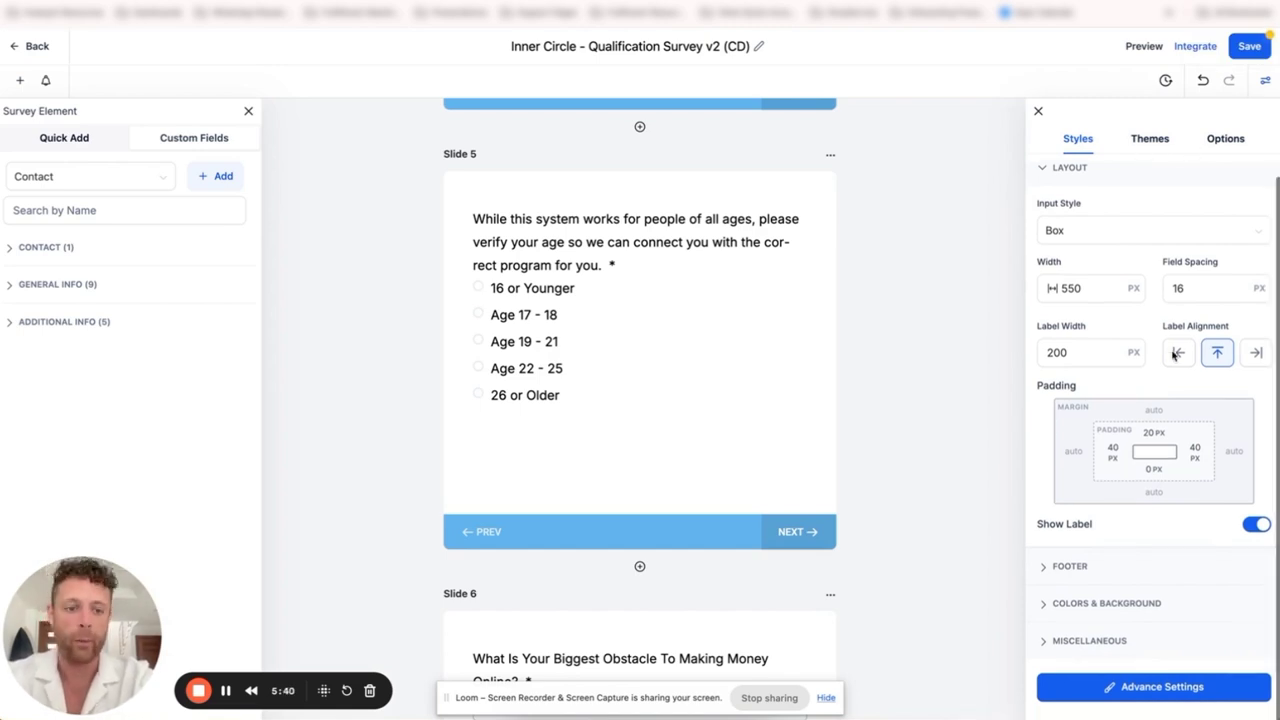
pyautogui.click(1067, 577)
pyautogui.scroll(-5, 1080, 560)
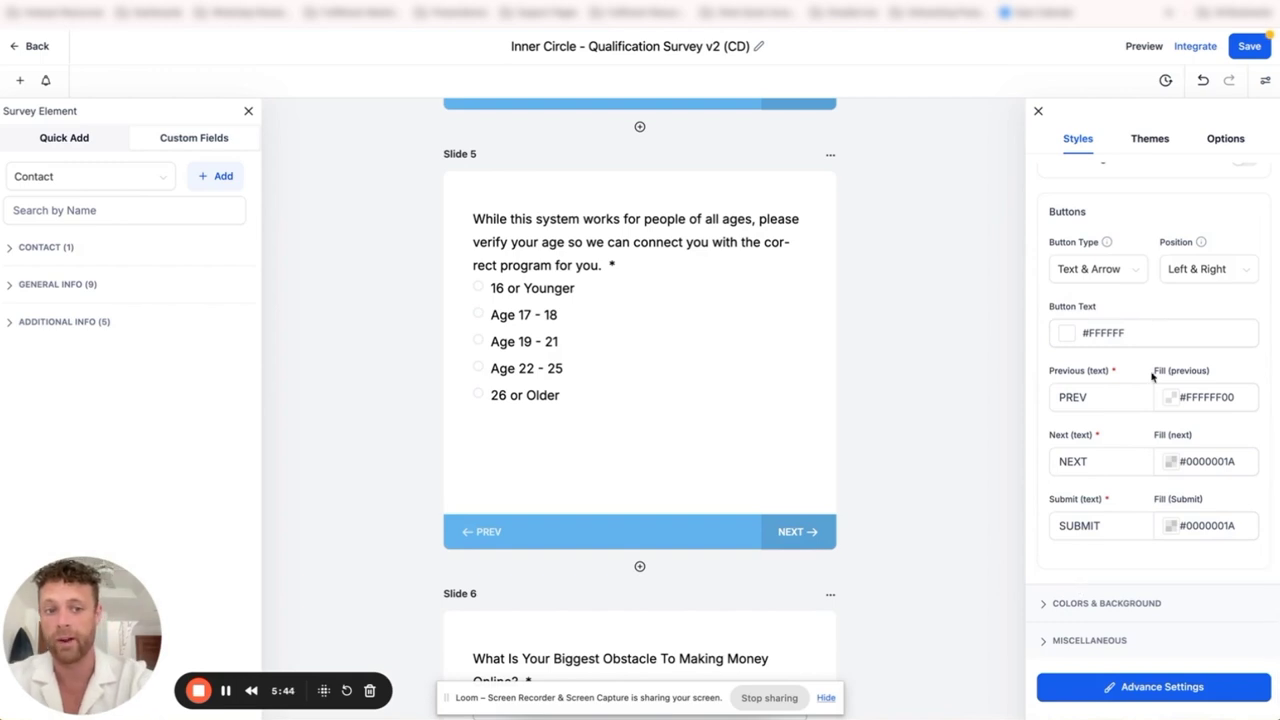
pyautogui.scroll(5, 1150, 370)
pyautogui.scroll(-5, 1148, 360)
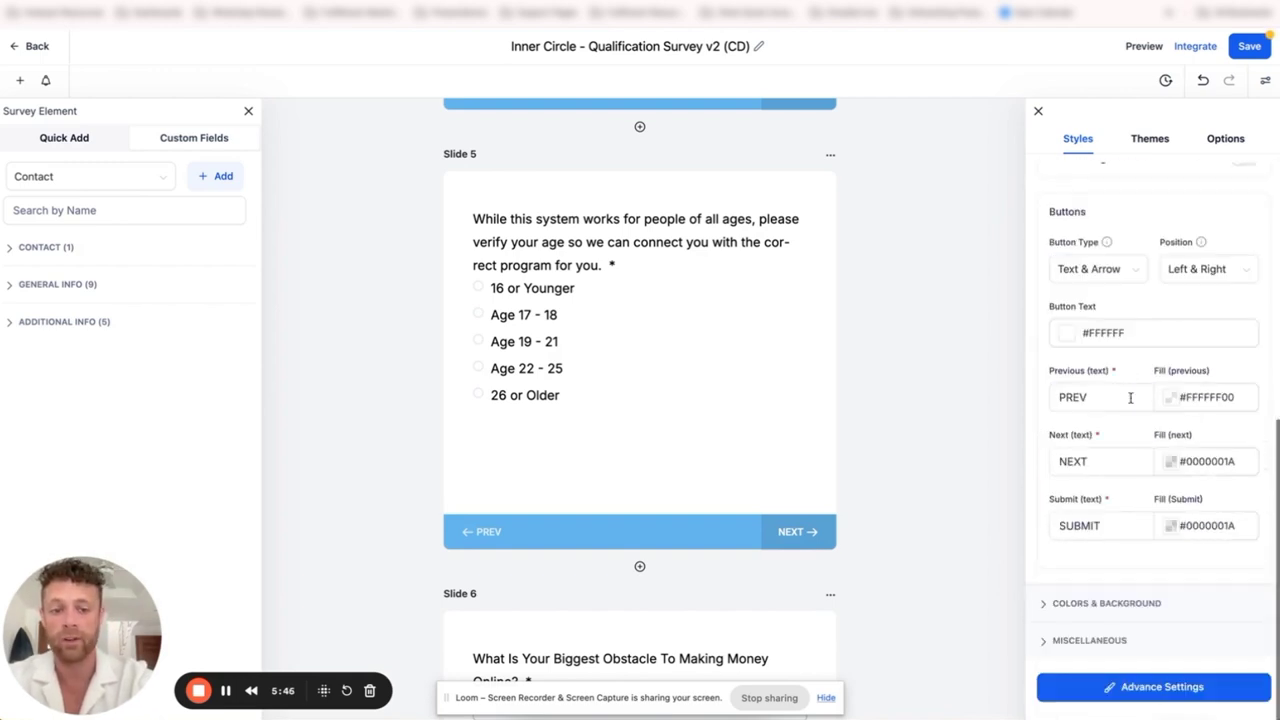
pyautogui.click(1112, 605)
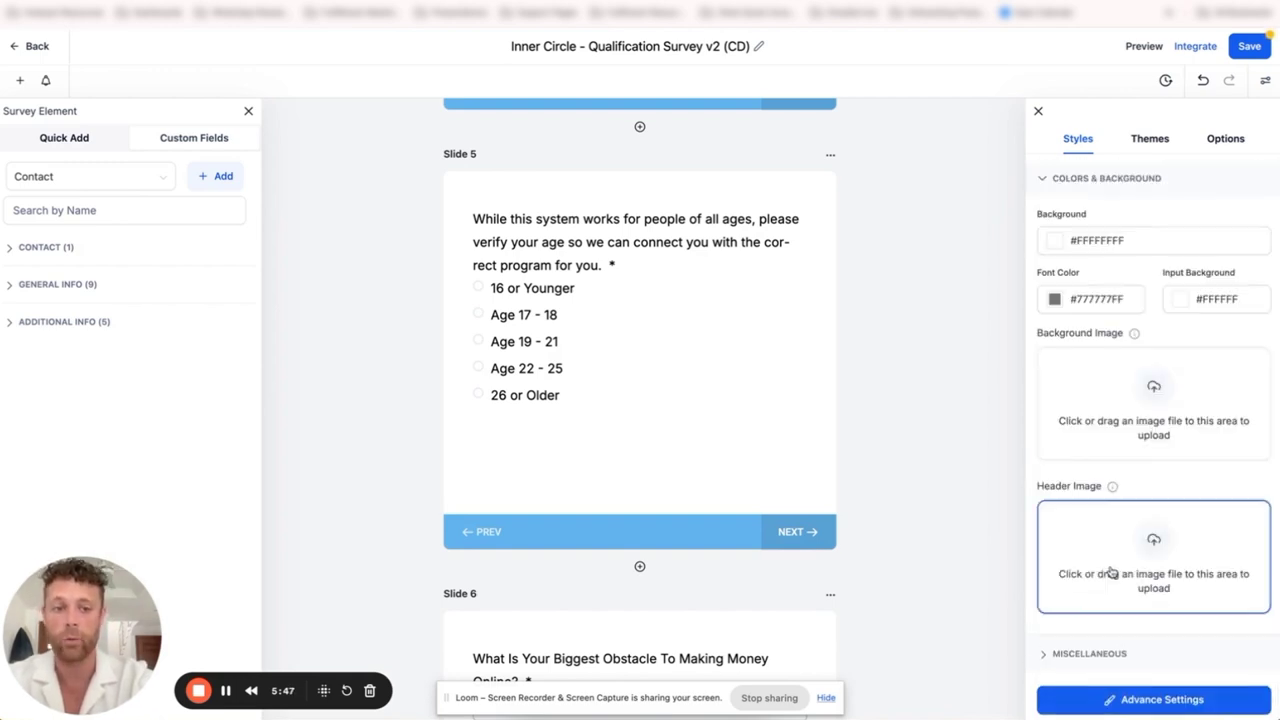
pyautogui.click(1093, 645)
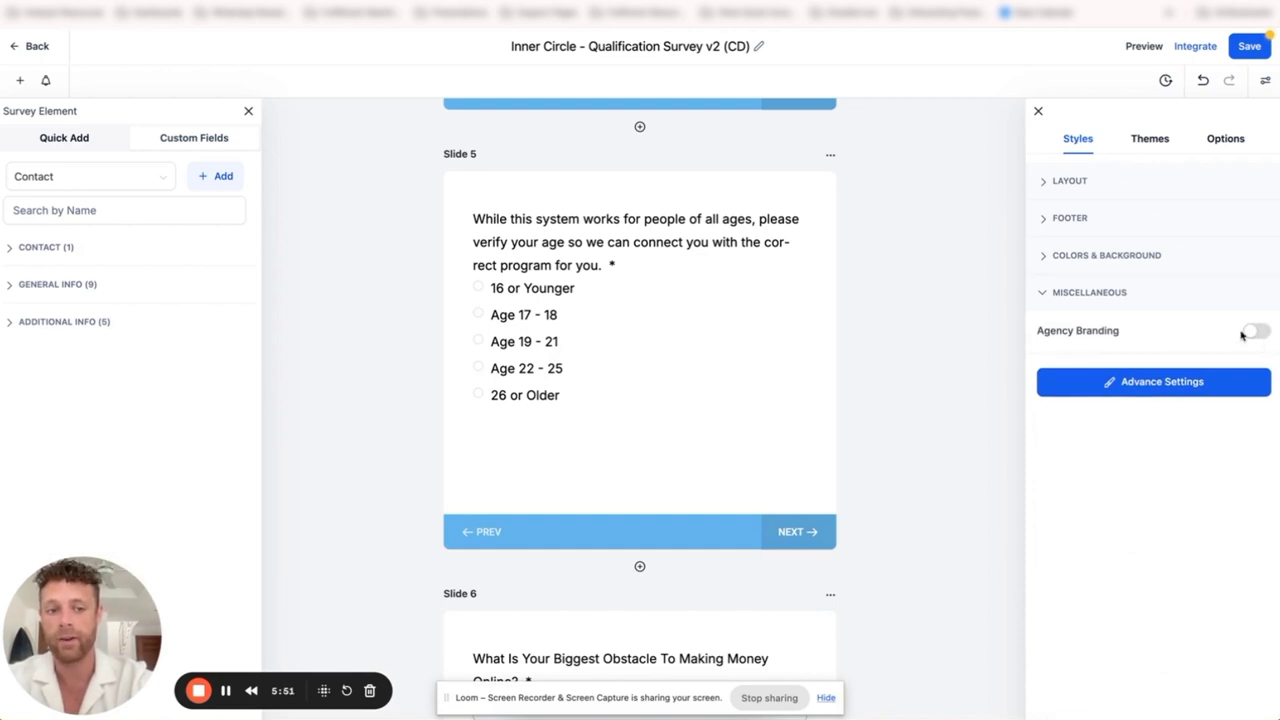
pyautogui.click(1152, 148)
# - Review survey options: On Submit kept as Open URL, immediate disqualification kept as Message
pyautogui.click(1228, 146)
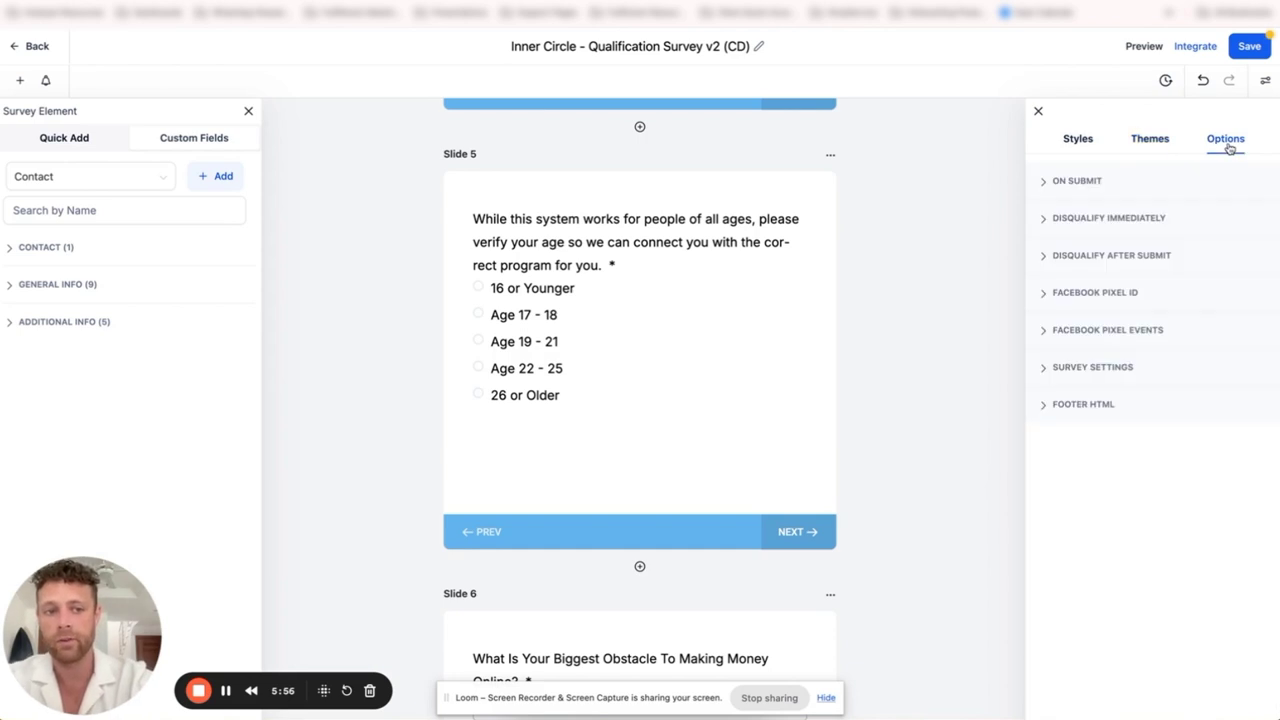
pyautogui.click(1082, 183)
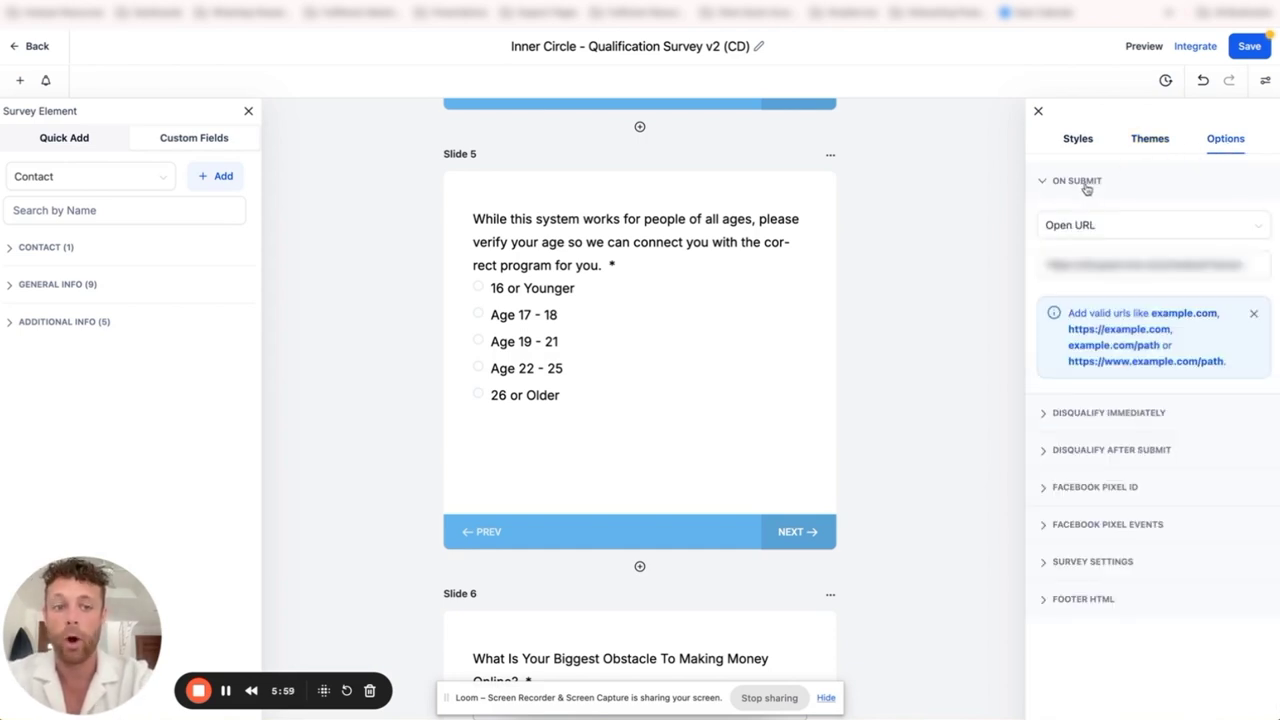
pyautogui.click(1106, 232)
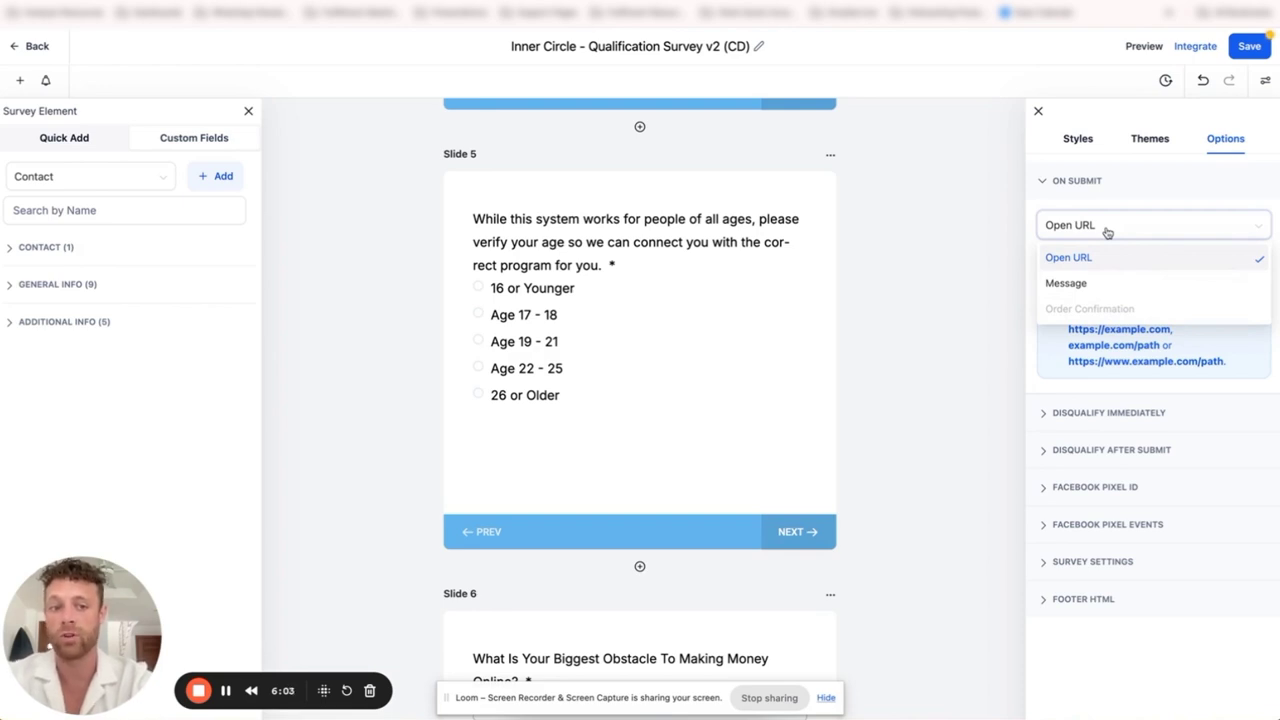
pyautogui.click(1085, 257)
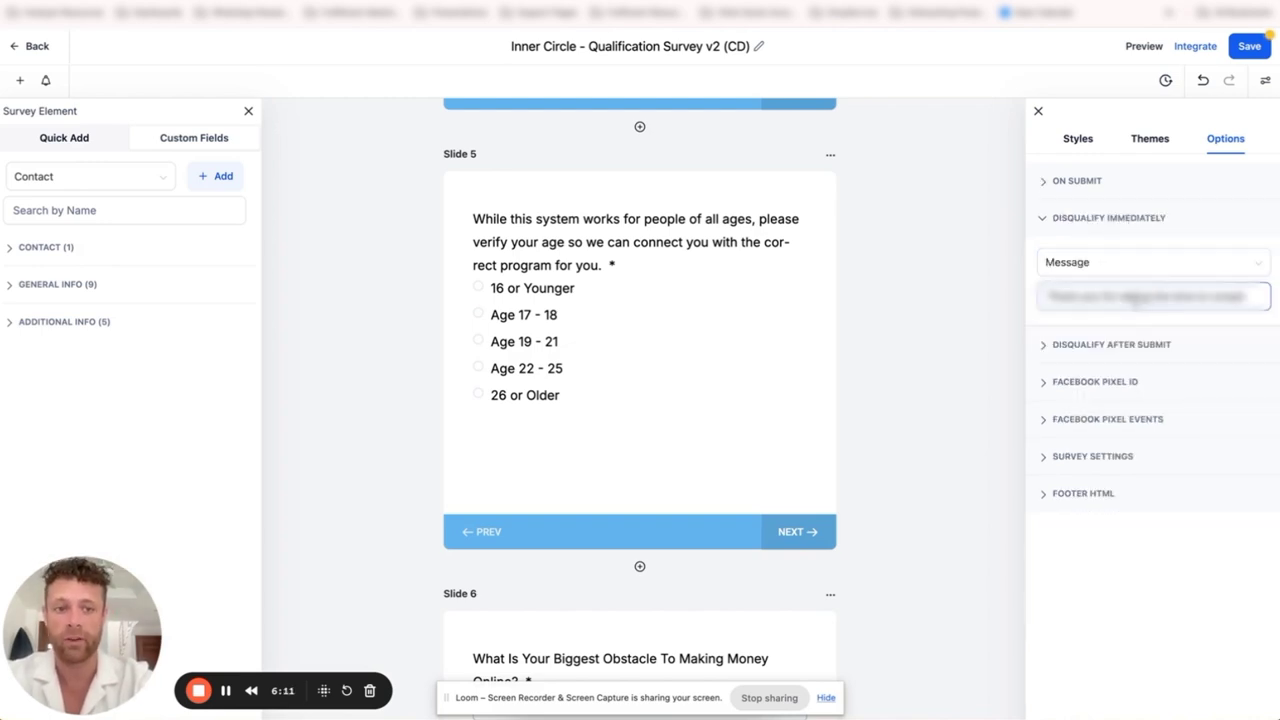
pyautogui.click(1095, 263)
pyautogui.click(1090, 319)
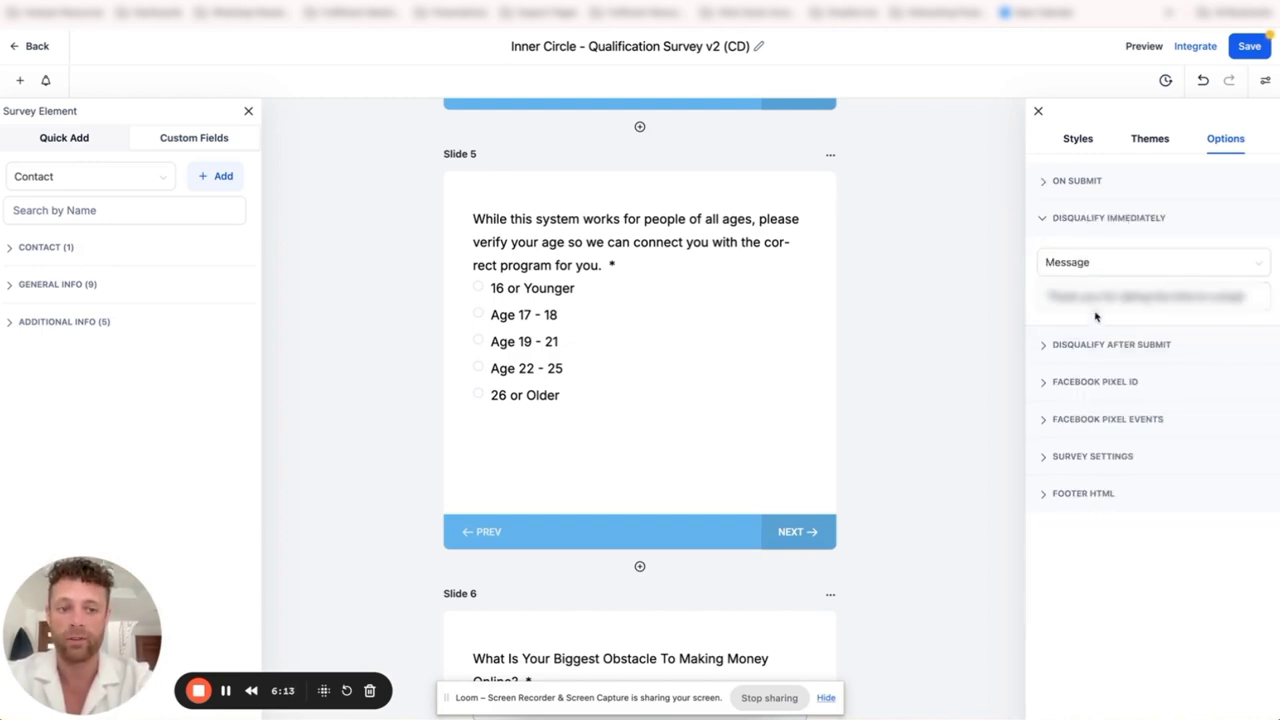
pyautogui.click(1086, 300)
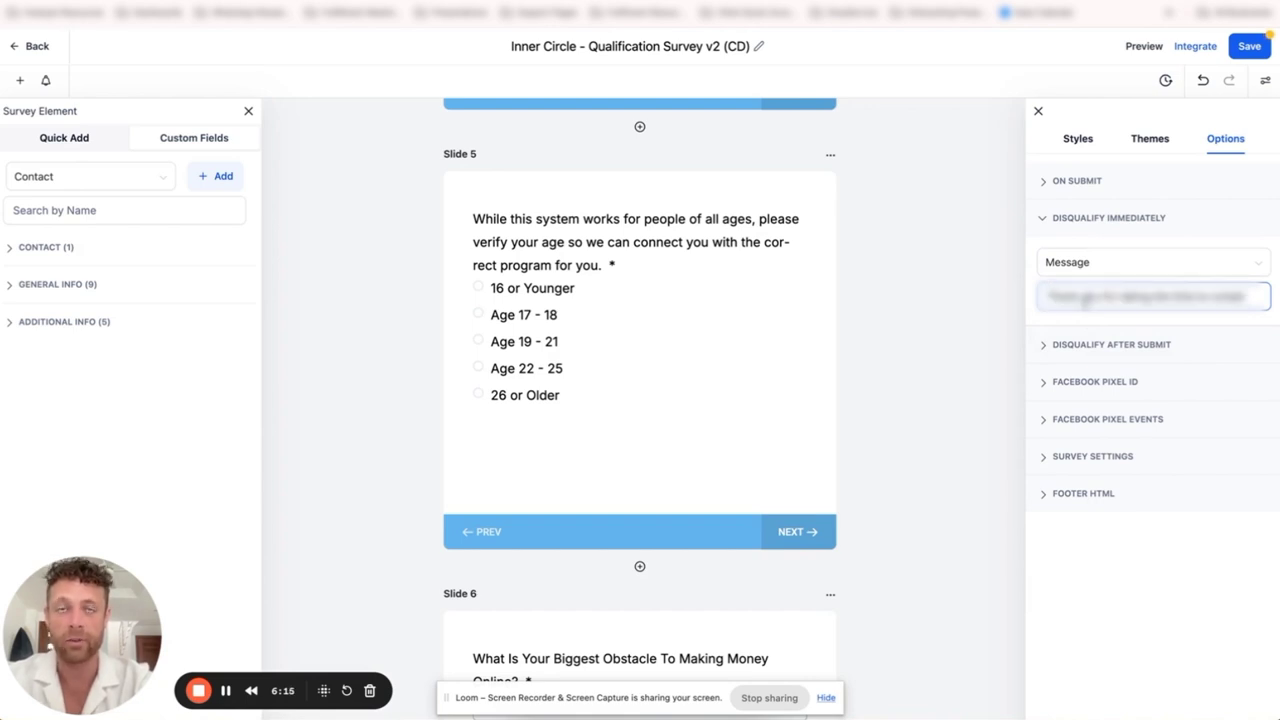
# - Inspect Disqualify After Submit's redirect URL, Facebook Pixel ID, and pixel events pageView and SubmitApplication
pyautogui.click(1077, 345)
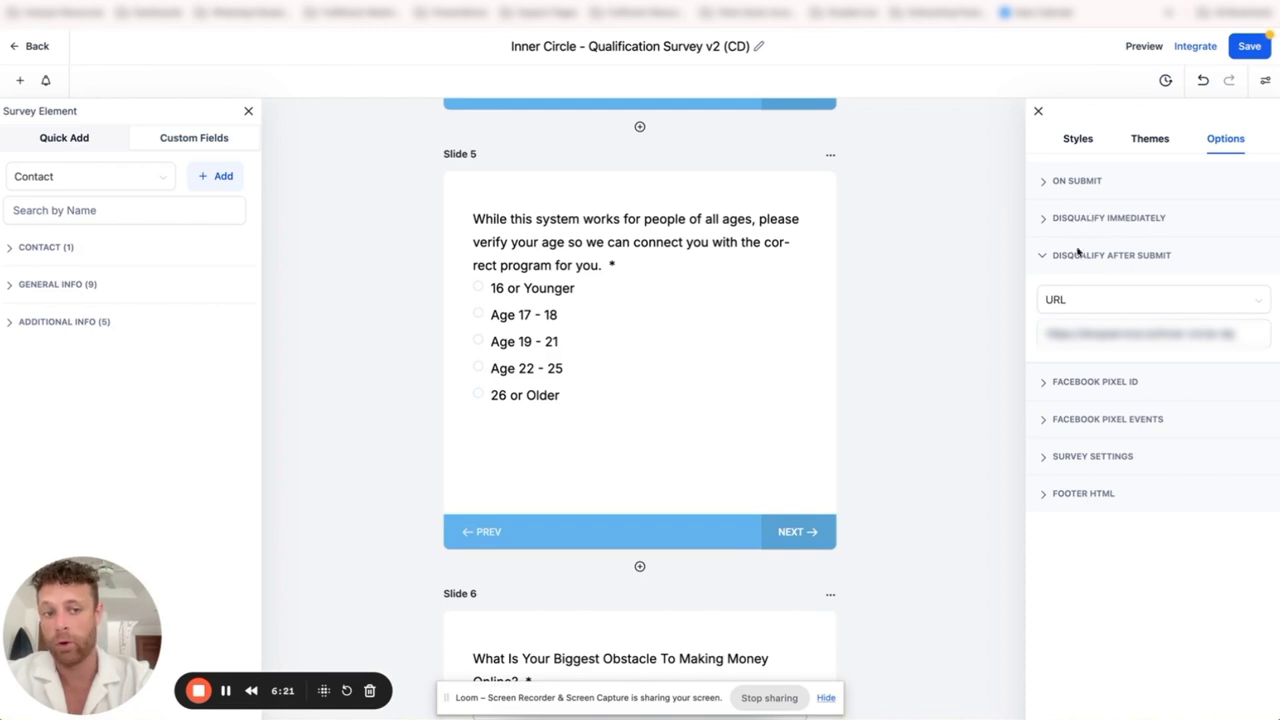
pyautogui.click(1121, 339)
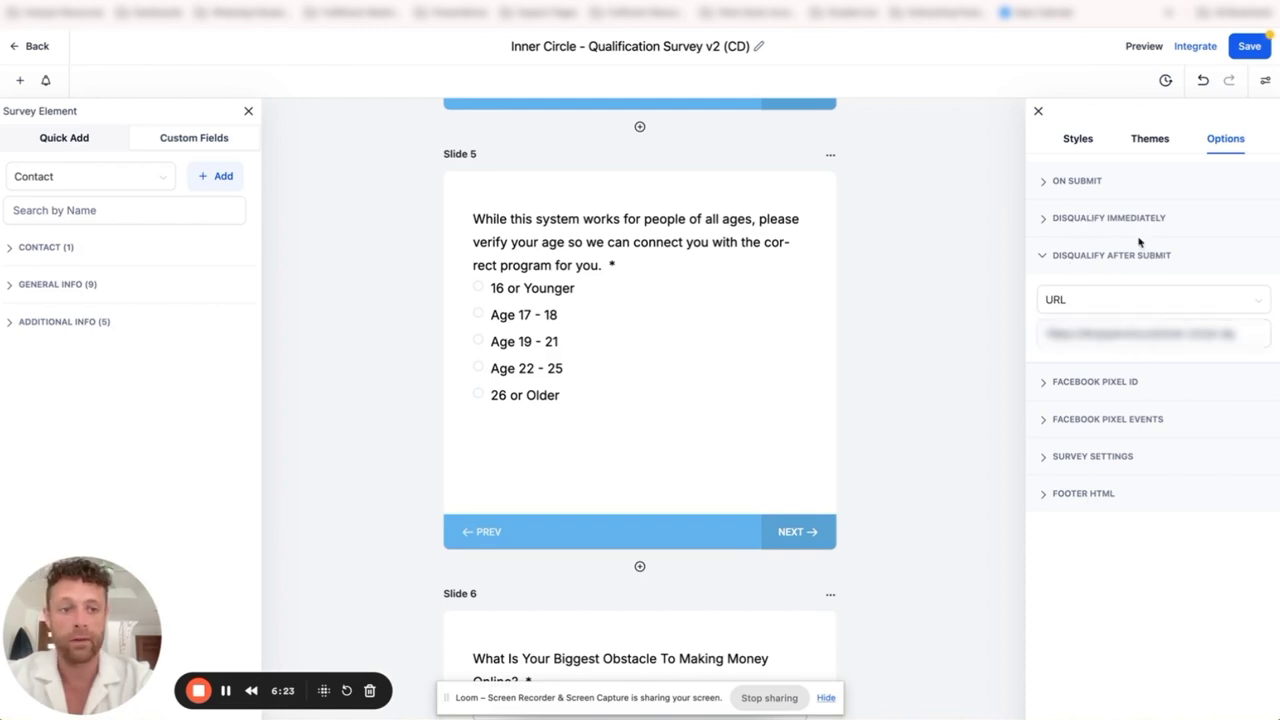
pyautogui.click(1120, 381)
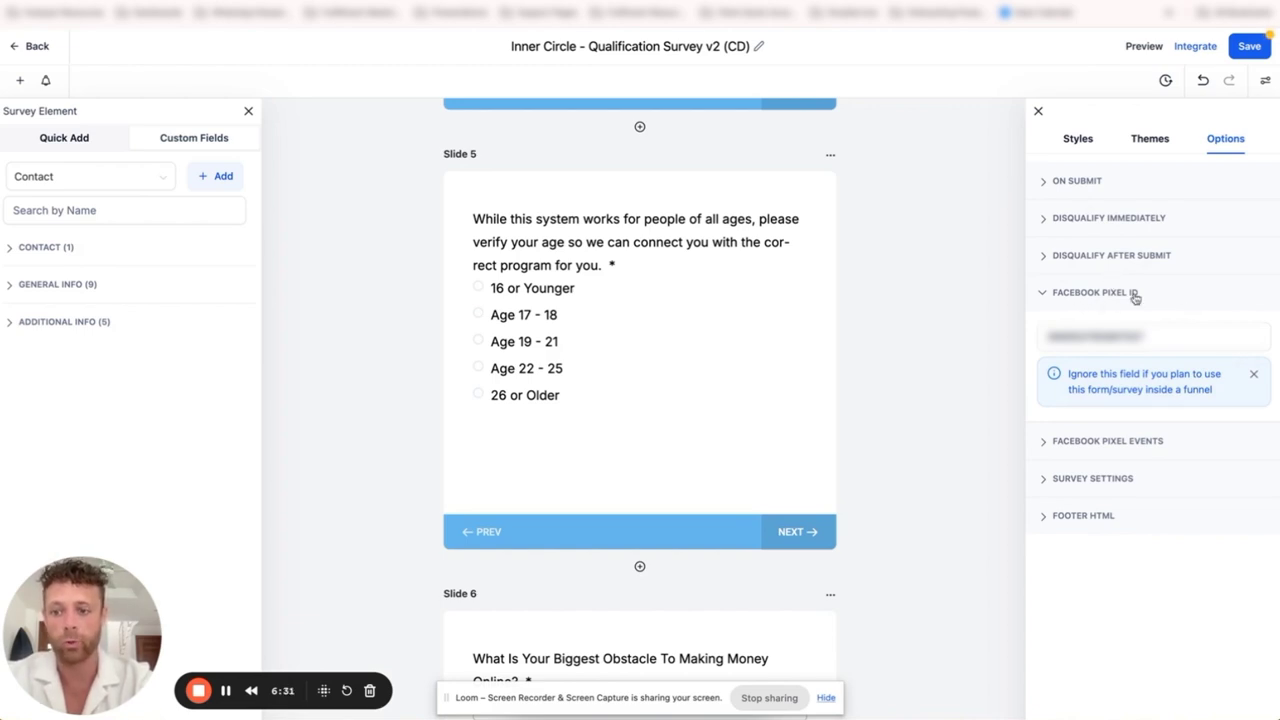
pyautogui.click(1097, 443)
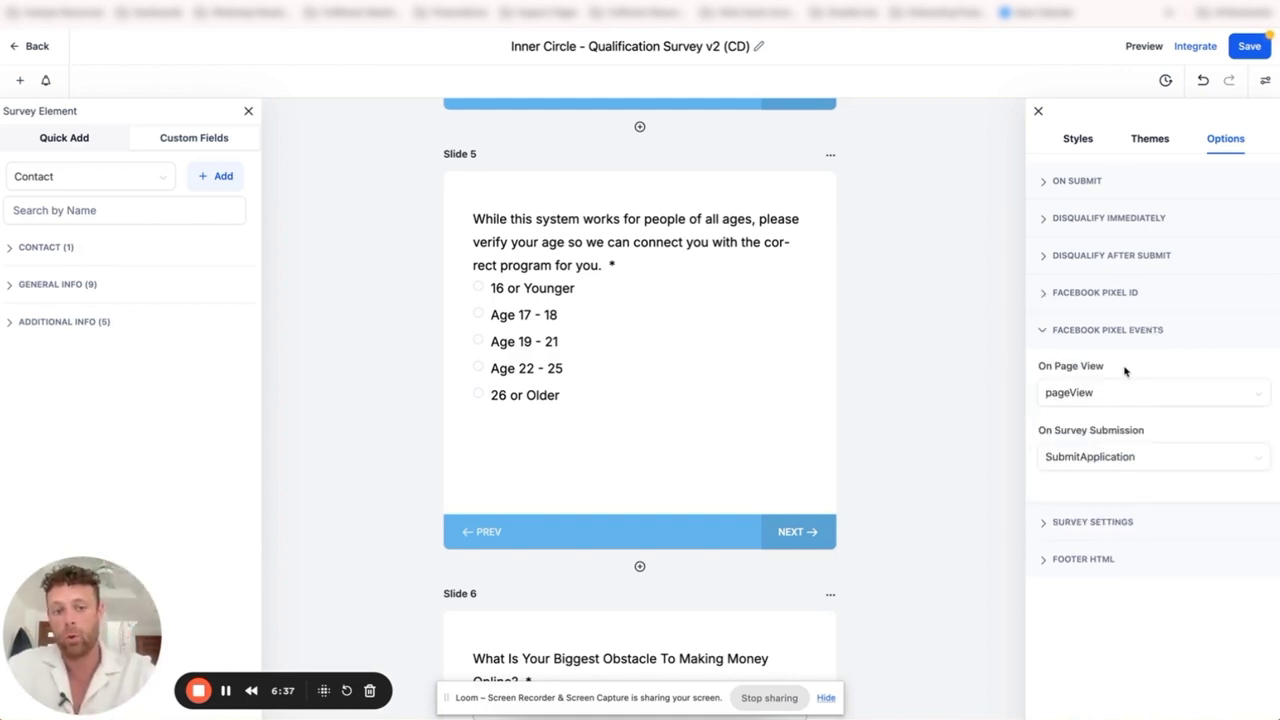
pyautogui.click(1093, 522)
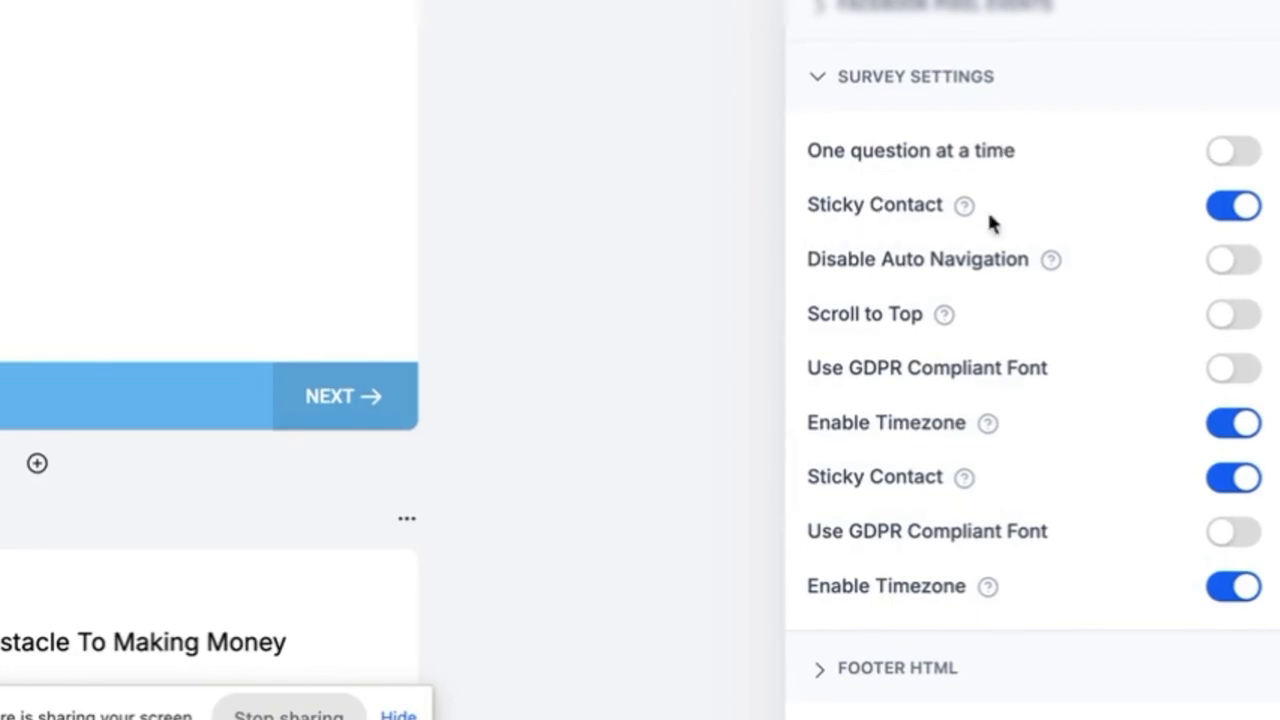
# - Review the Survey Settings toggles like Enable Timezone and Sticky Contact, then expand Footer HTML
pyautogui.moveTo(964, 206)
pyautogui.tripleClick(889, 424)
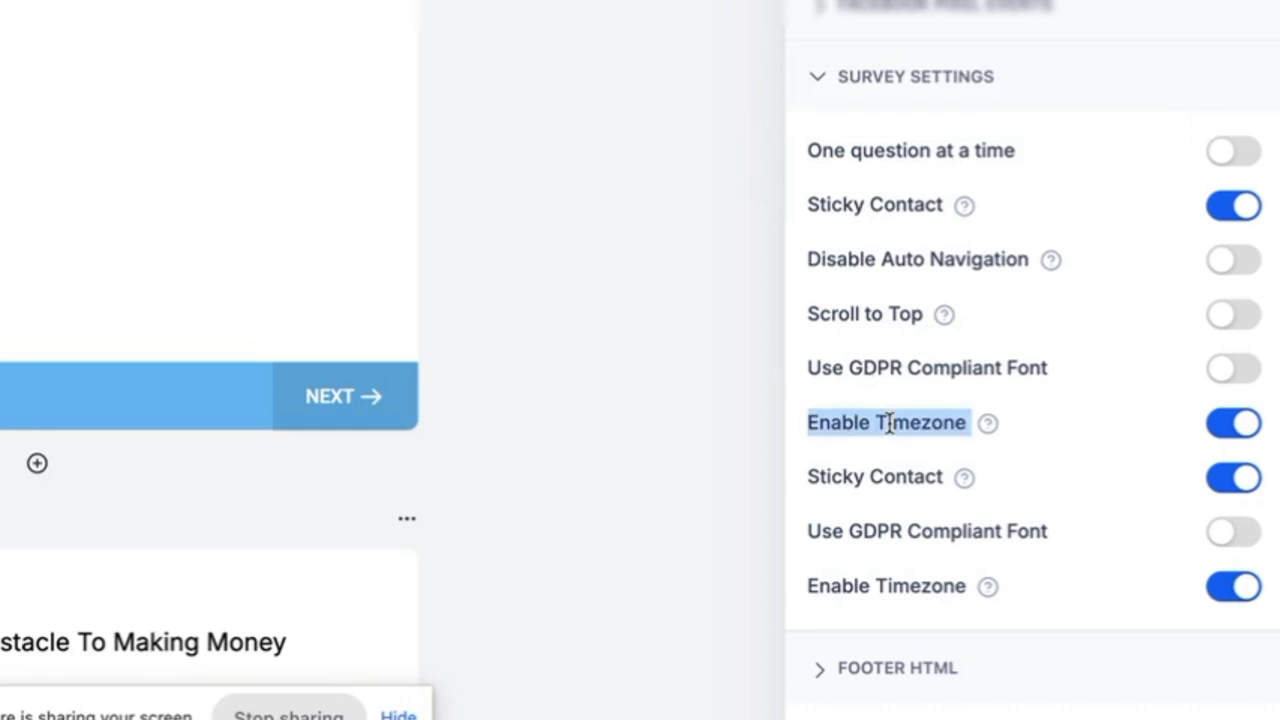
pyautogui.tripleClick(853, 475)
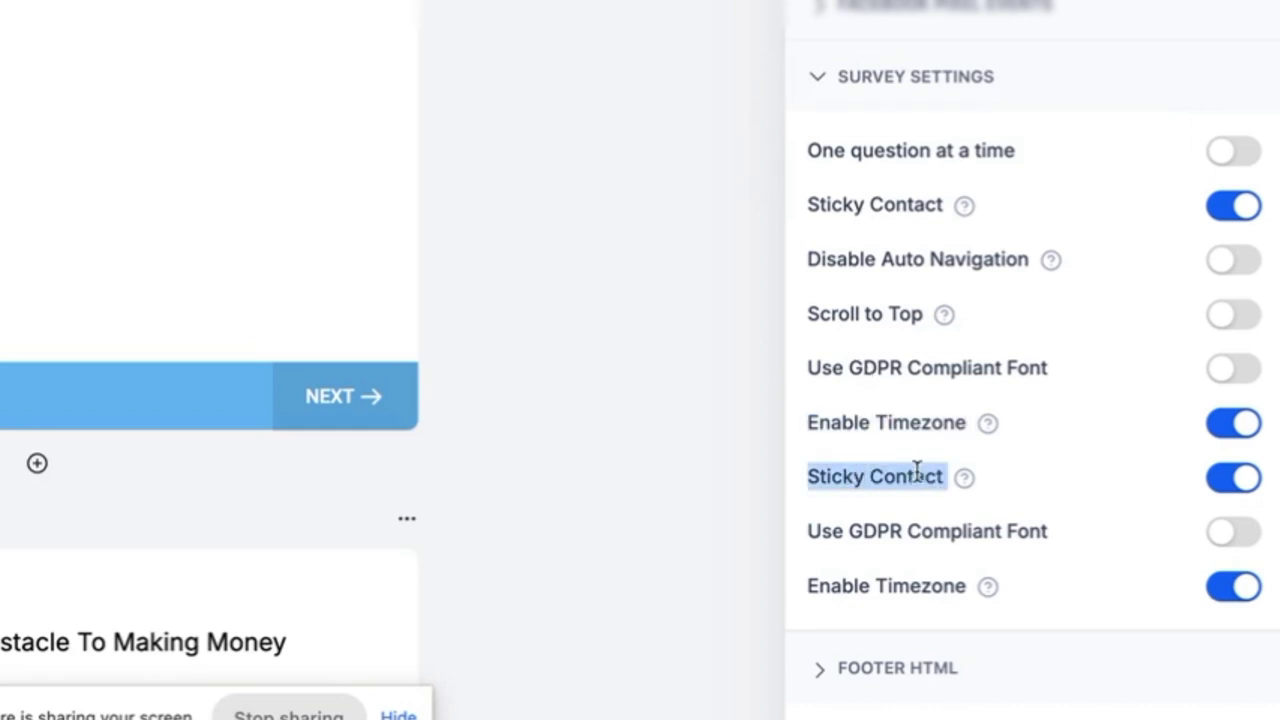
pyautogui.click(882, 572)
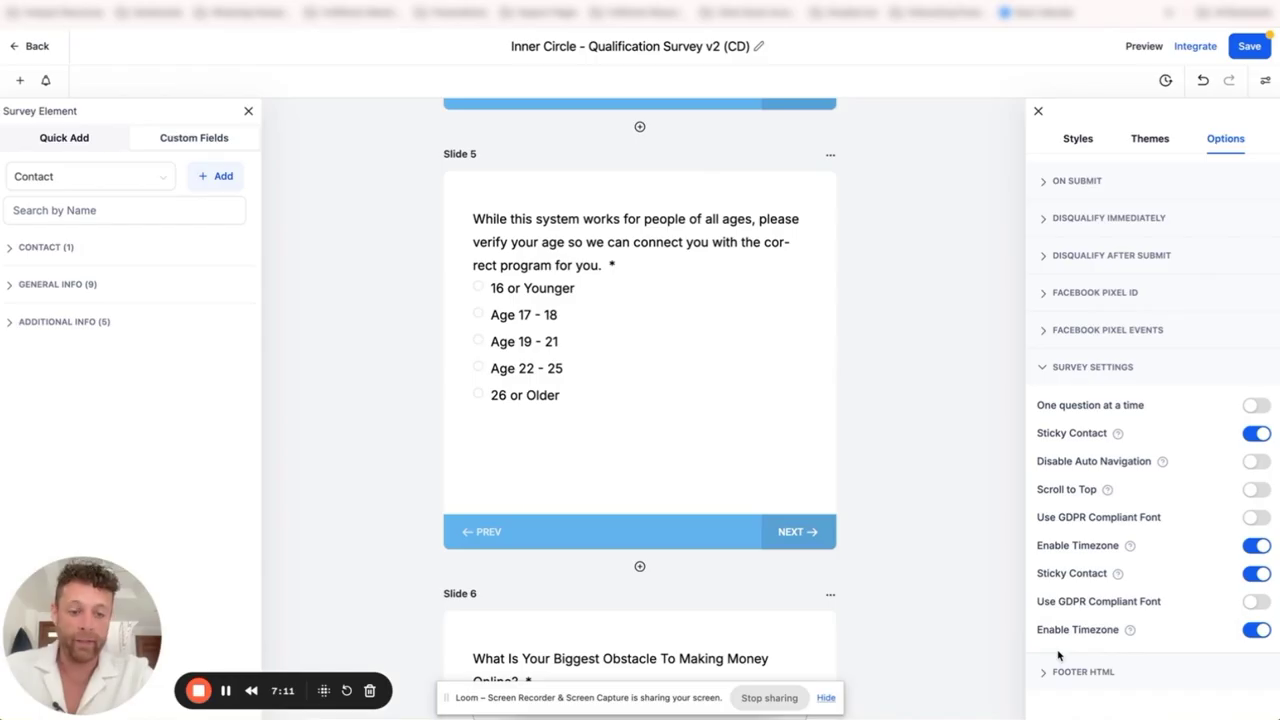
pyautogui.click(1063, 671)
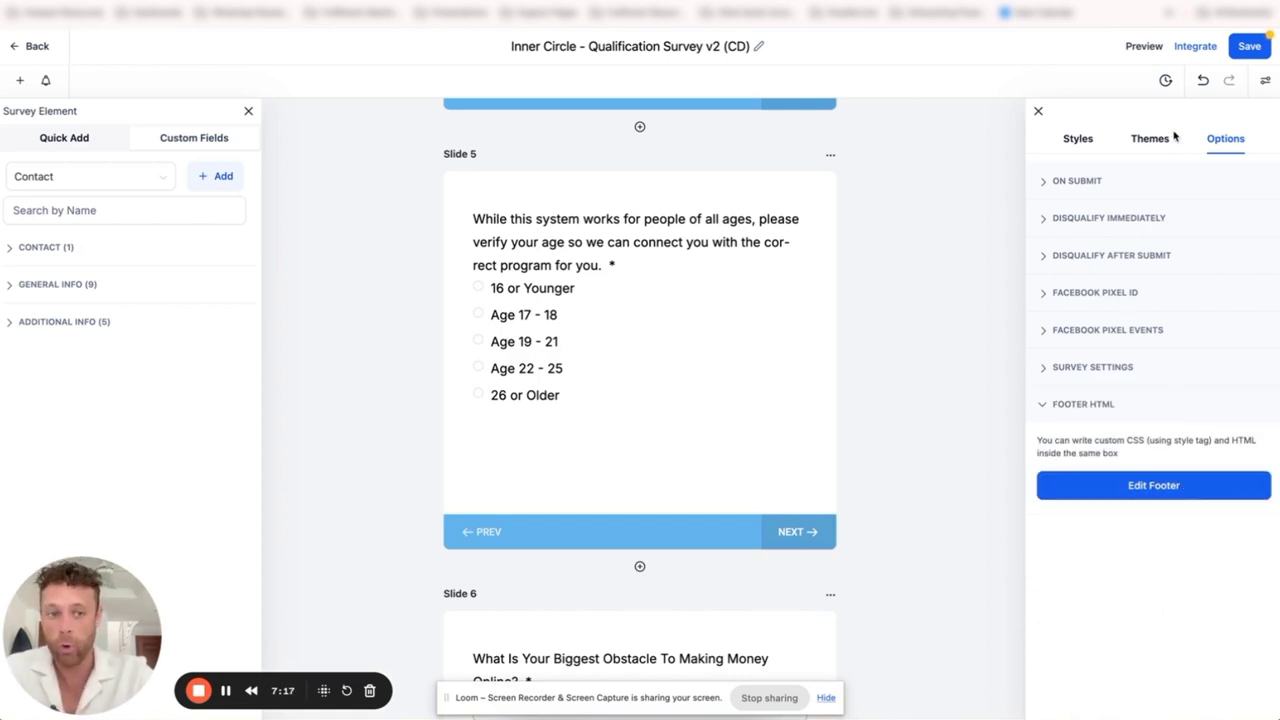
# - Close the right-hand Styles/Themes/Options settings panel
pyautogui.click(1038, 110)
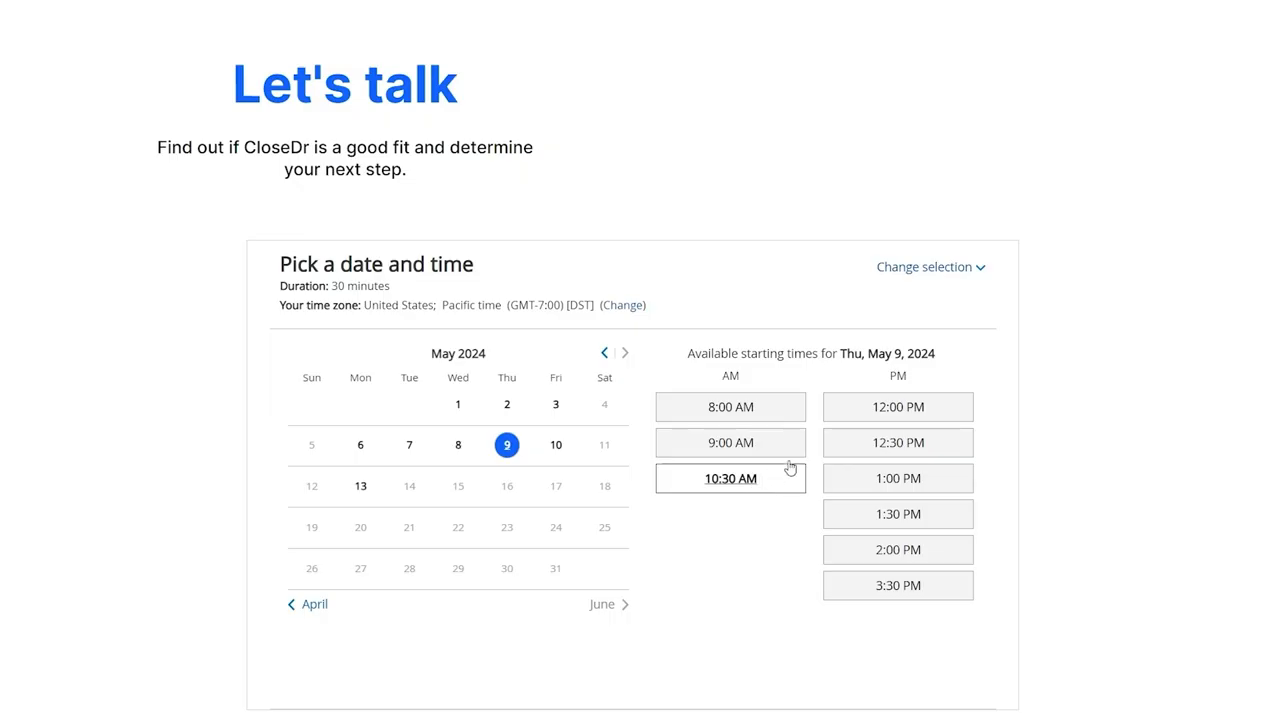
pyautogui.scroll(-7, 640, 360)
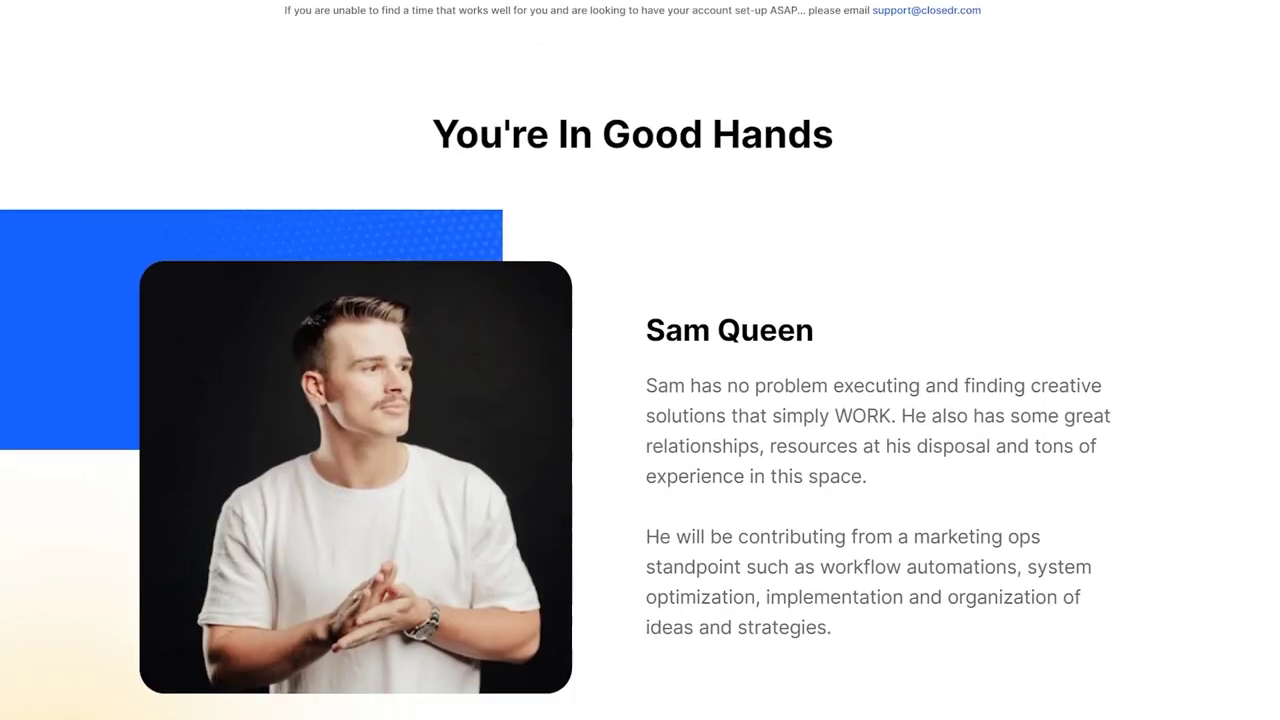